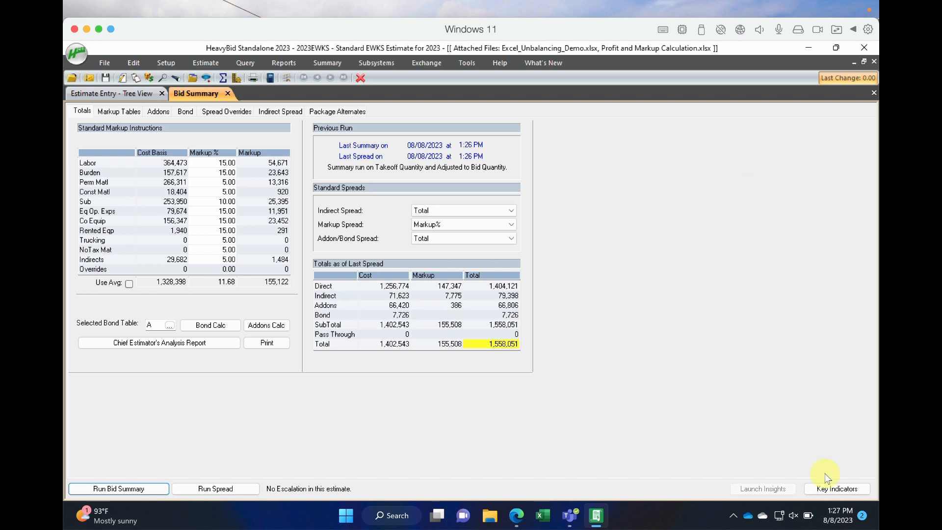
Turn on the display of key indicators on the Bid Summary Totals tab
{"action": "left_click", "coordinate": [831, 490]}
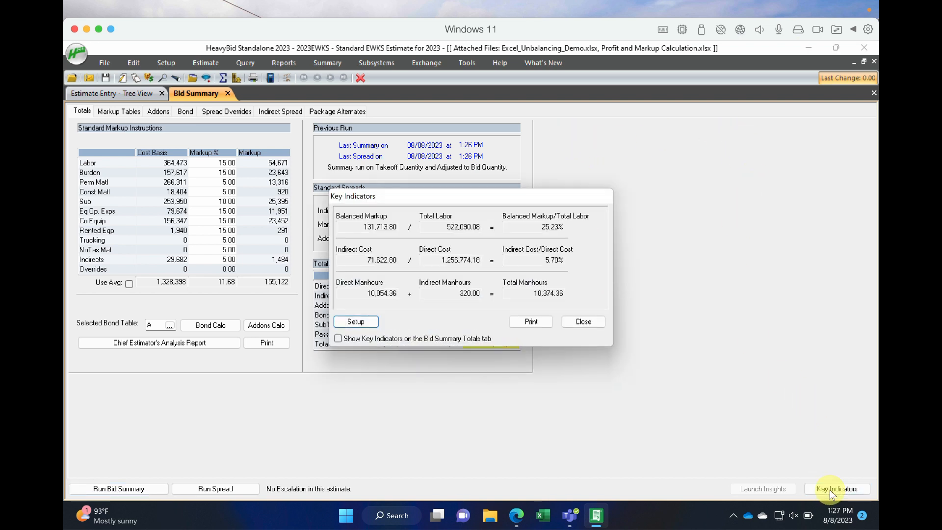
{"action": "left_click", "coordinate": [337, 340]}
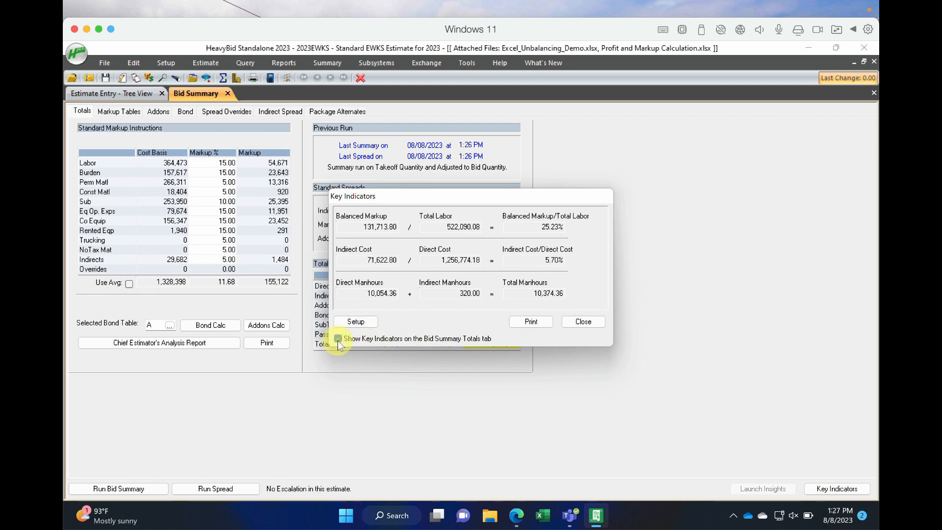
{"action": "left_click", "coordinate": [600, 322]}
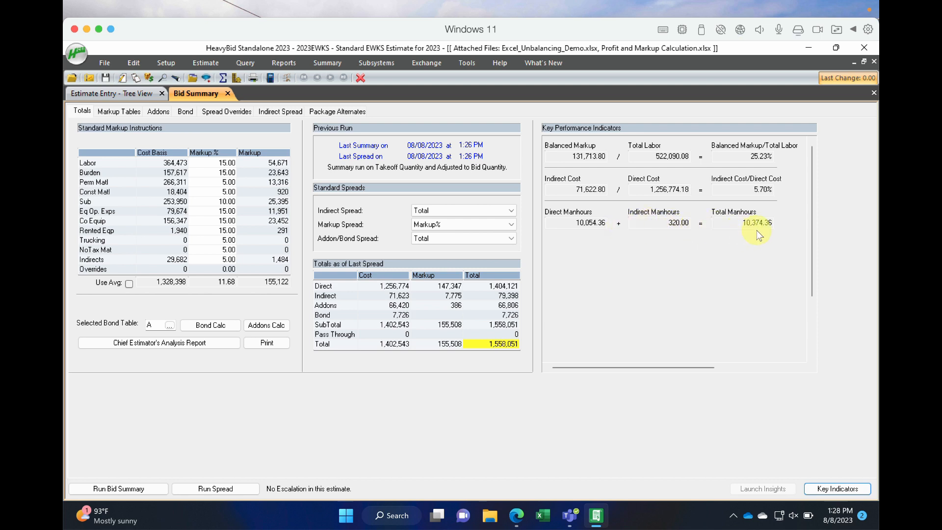
Delete the key indicators Balanced Markup/Total Labor, Indirect Cost/Direct Cost and Total Manhours from the list visible for all estimates
{"action": "left_click", "coordinate": [837, 489]}
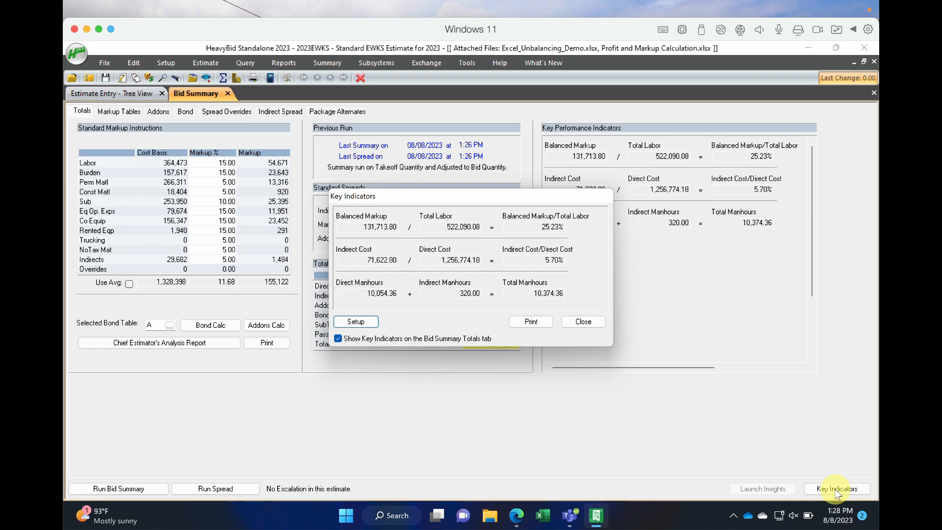
{"action": "left_click", "coordinate": [370, 324]}
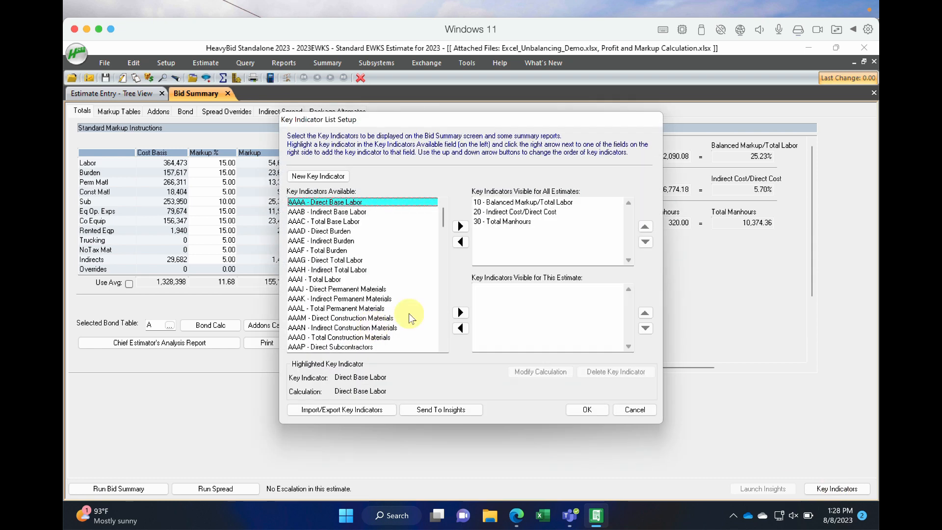
{"action": "left_click", "coordinate": [496, 204]}
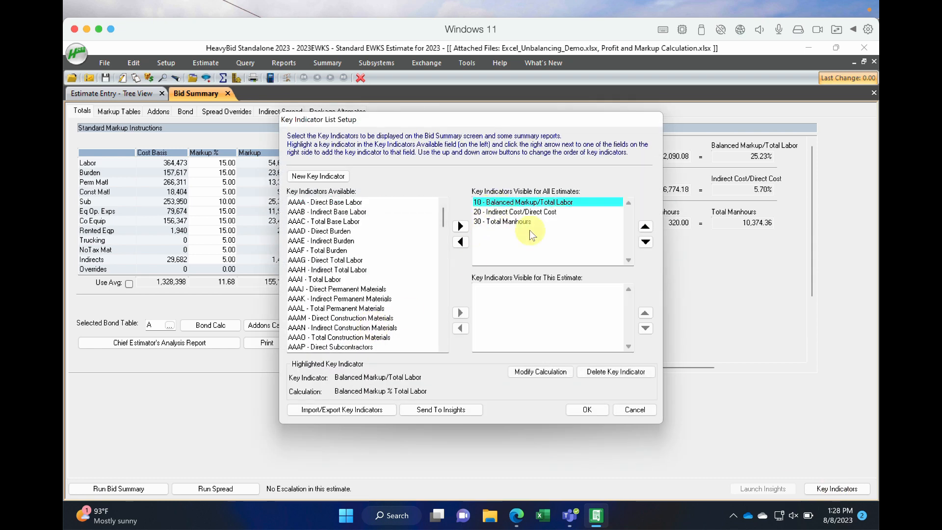
{"action": "left_click", "coordinate": [604, 371]}
{"action": "left_click", "coordinate": [497, 314]}
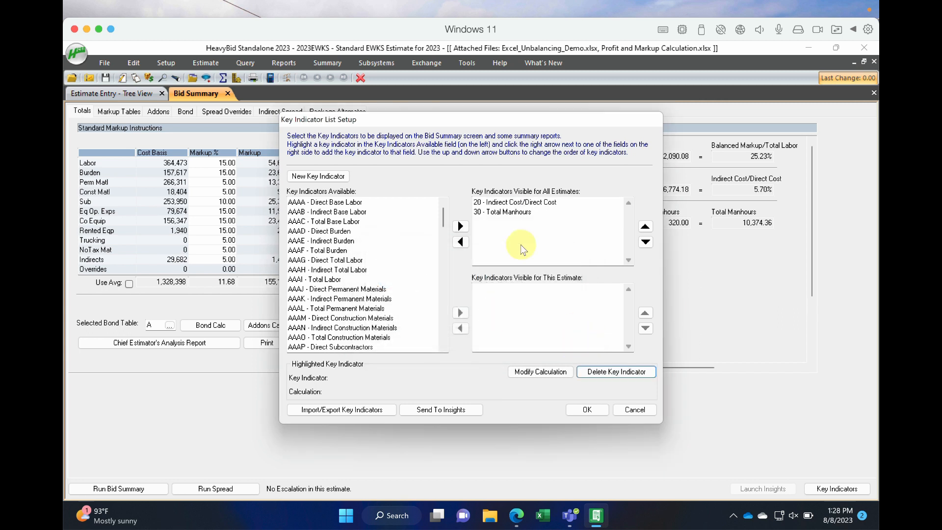
{"action": "left_click", "coordinate": [520, 204]}
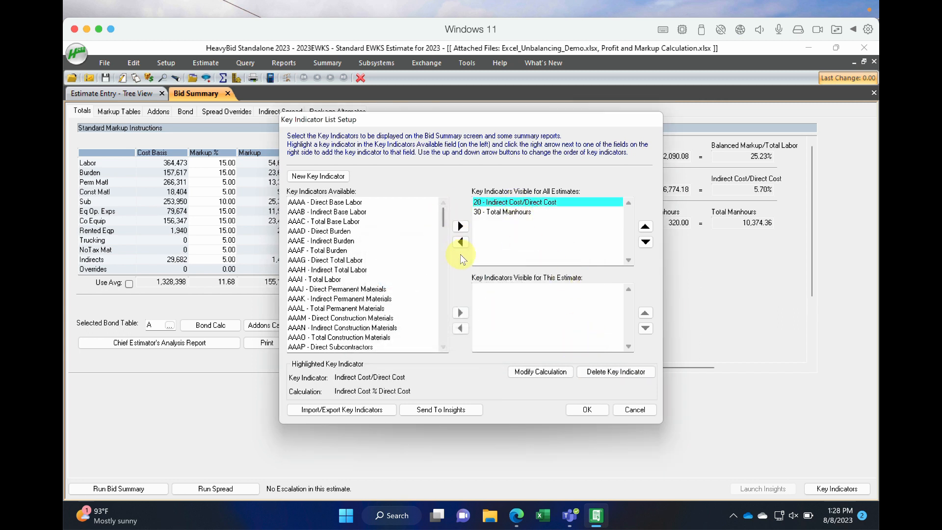
{"action": "left_click", "coordinate": [591, 375]}
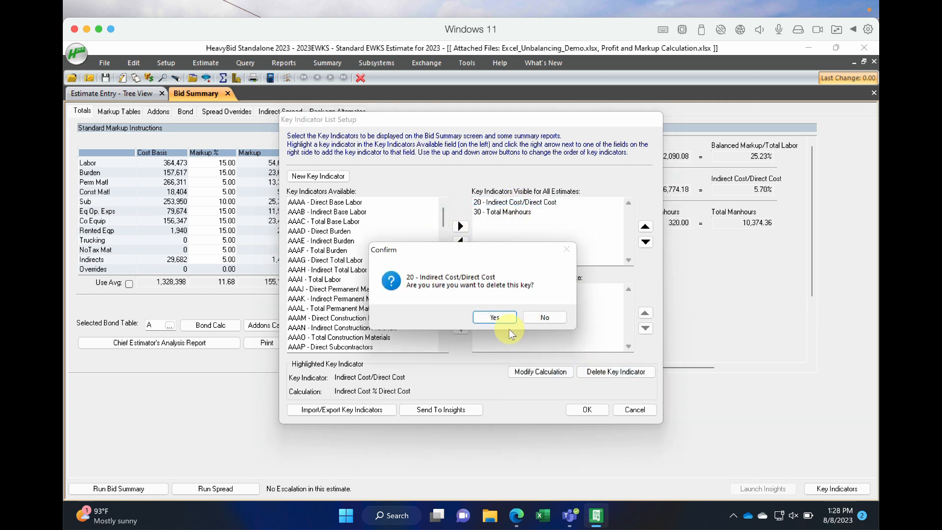
{"action": "left_click", "coordinate": [490, 315]}
{"action": "left_click", "coordinate": [511, 205]}
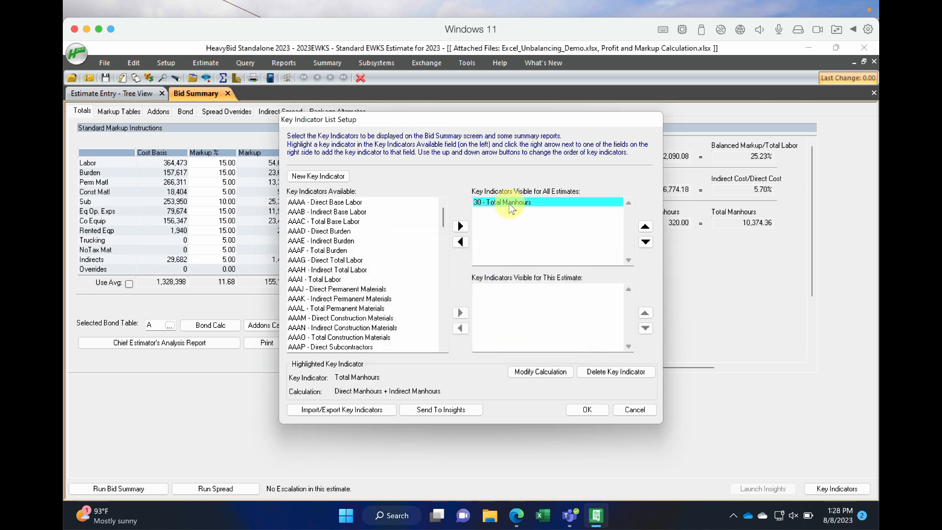
{"action": "left_click", "coordinate": [613, 372]}
{"action": "left_click", "coordinate": [499, 317]}
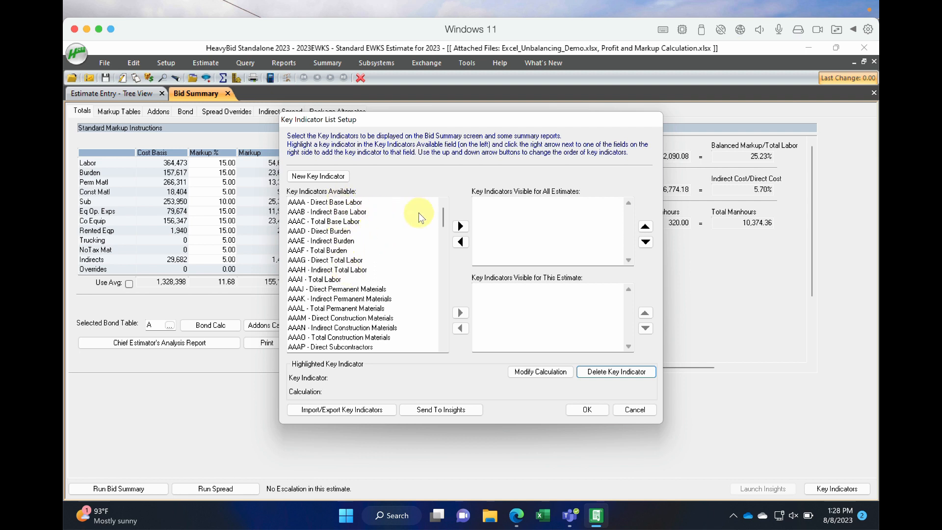
Make the key indicators Direct & Indirect Total Cost By Bid Qty and Markup% (Sales) By Bid Qty visible for all estimates
{"action": "left_click_drag", "start_coordinate": [446, 216], "coordinate": [444, 260]}
{"action": "left_click", "coordinate": [332, 252]}
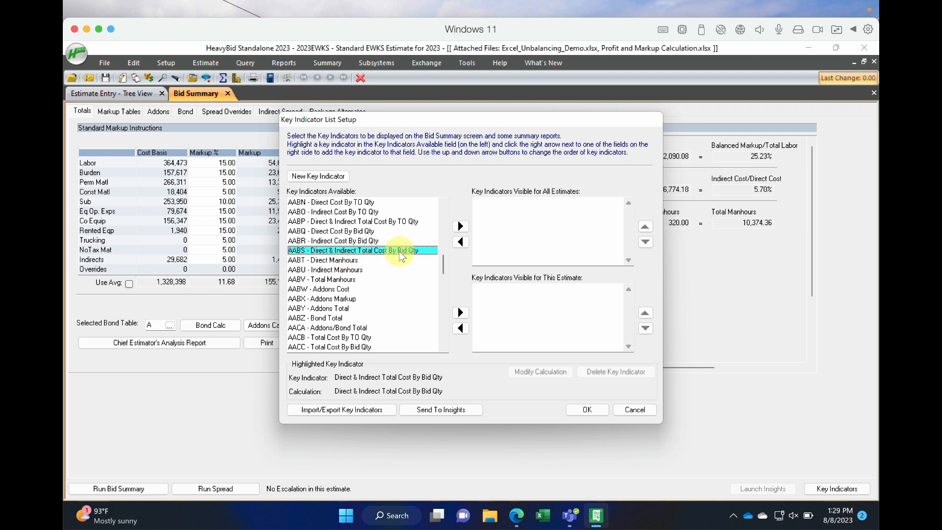
{"action": "left_click", "coordinate": [460, 226]}
{"action": "left_click_drag", "start_coordinate": [443, 264], "coordinate": [443, 282]}
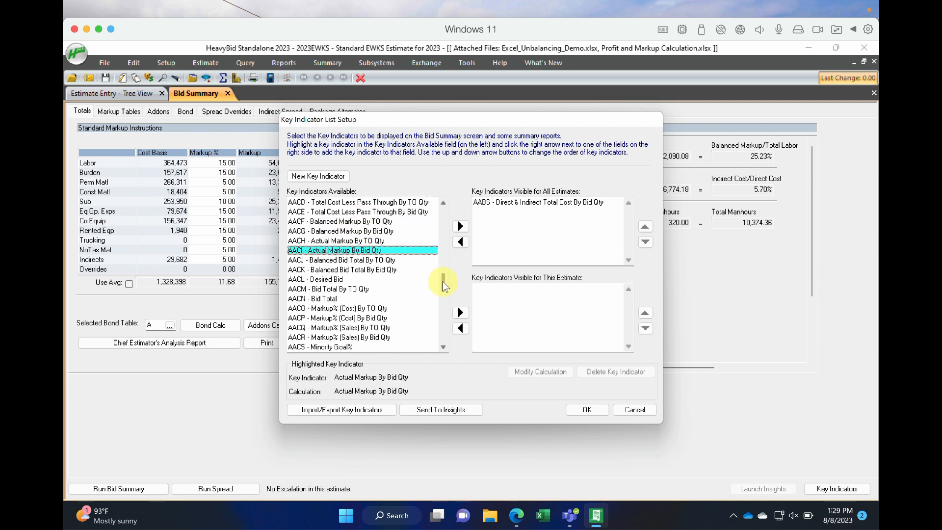
{"action": "left_click", "coordinate": [365, 328]}
{"action": "left_click", "coordinate": [381, 339]}
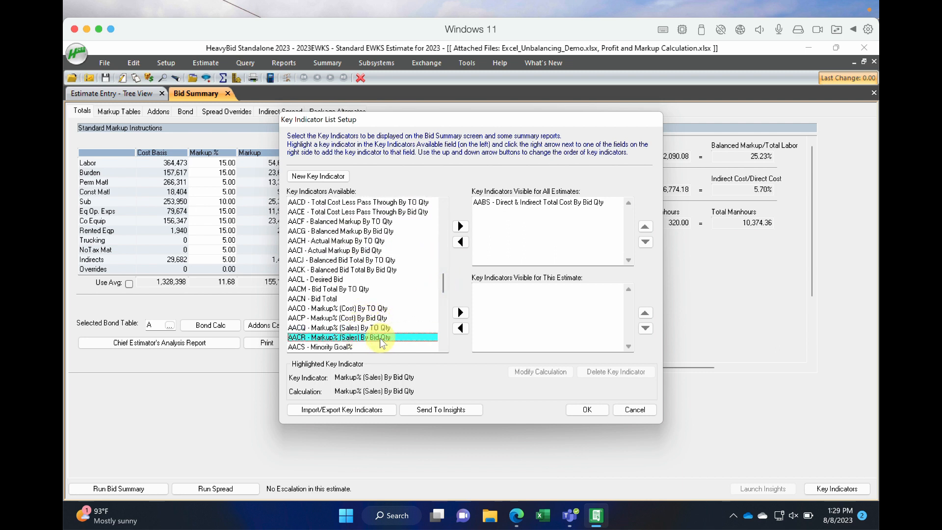
{"action": "left_click", "coordinate": [461, 226]}
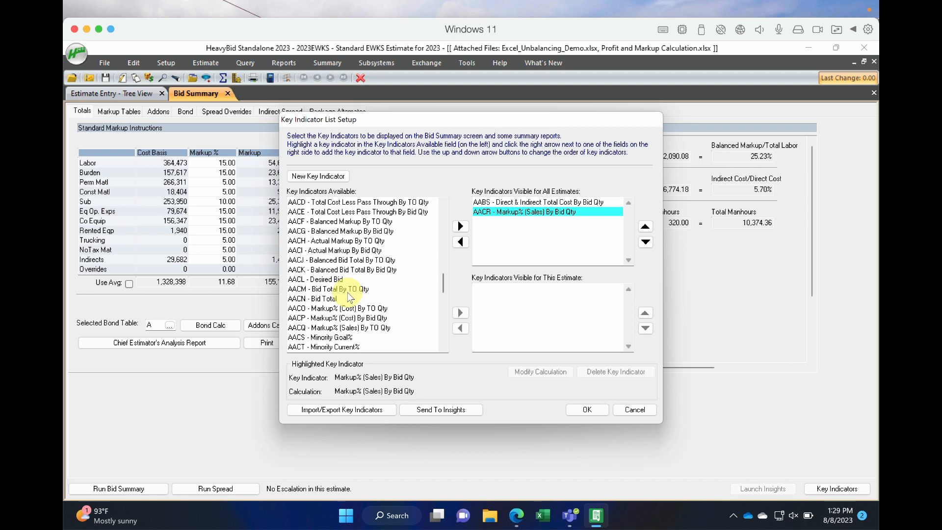
Add Minority Goal% as the first key indicator visible for all estimates and save the list setup
{"action": "left_click", "coordinate": [344, 337]}
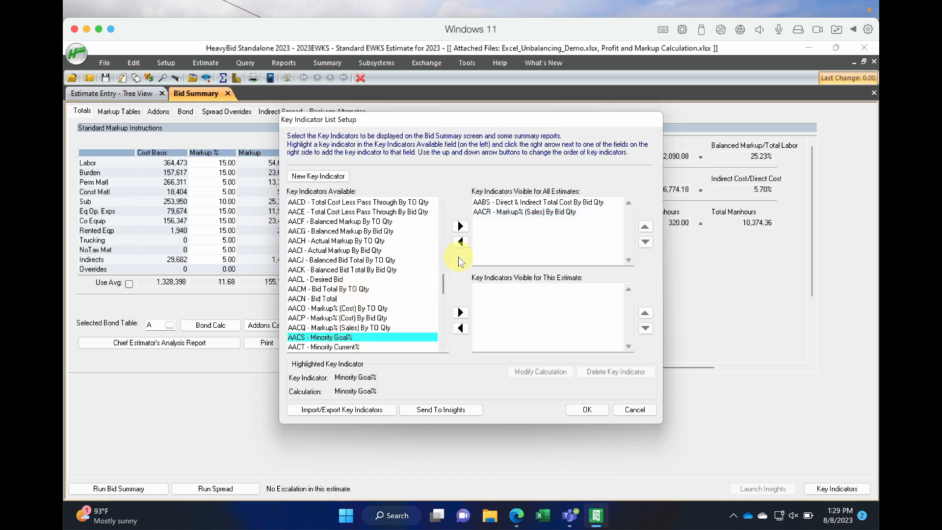
{"action": "left_click", "coordinate": [461, 225]}
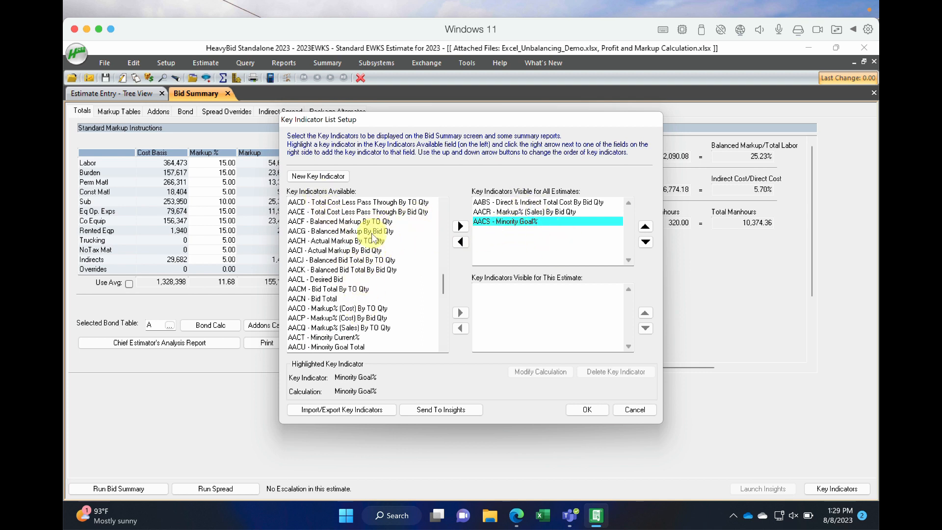
{"action": "left_click", "coordinate": [646, 228]}
{"action": "left_click", "coordinate": [645, 228]}
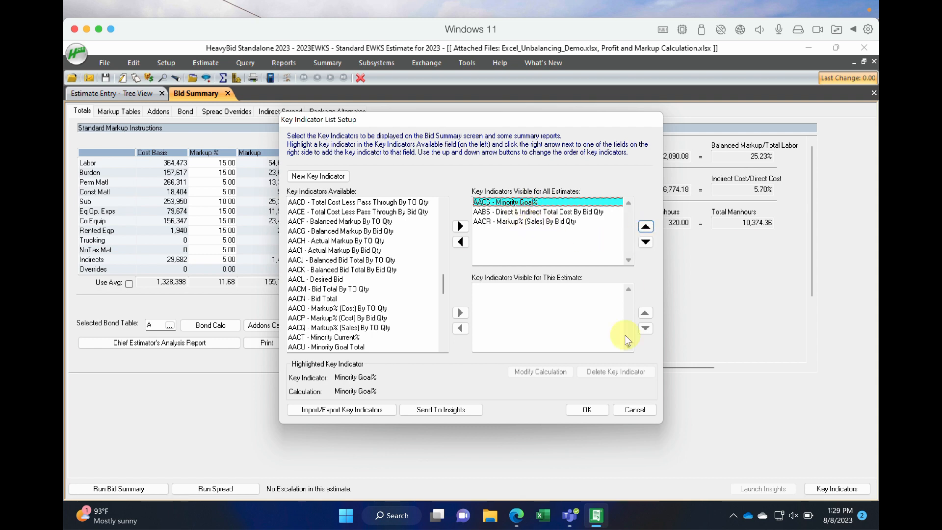
{"action": "left_click", "coordinate": [601, 408]}
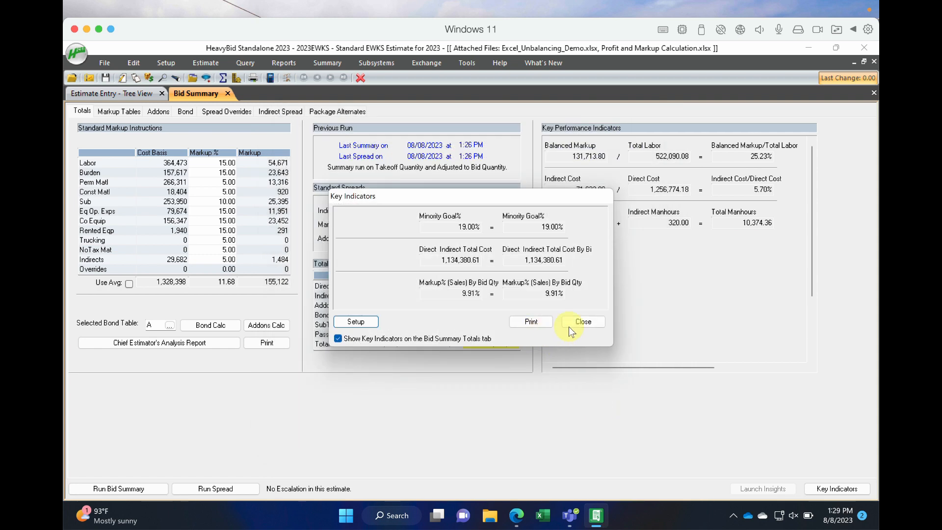
{"action": "left_click", "coordinate": [585, 322]}
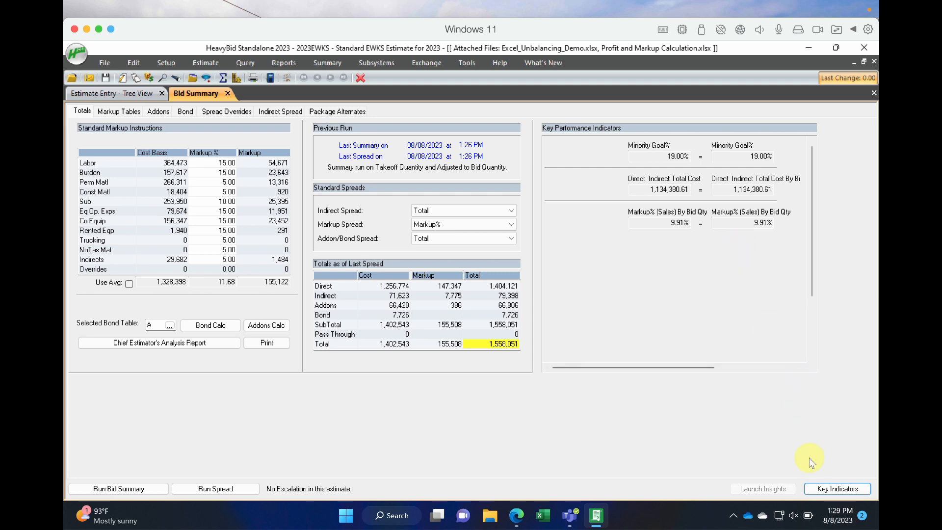
Remove Minority Goal%, Direct & Indirect Total Cost By Bid Qty and Markup% (Sales) By Bid Qty from the indicators visible for all estimates
{"action": "left_click", "coordinate": [818, 490]}
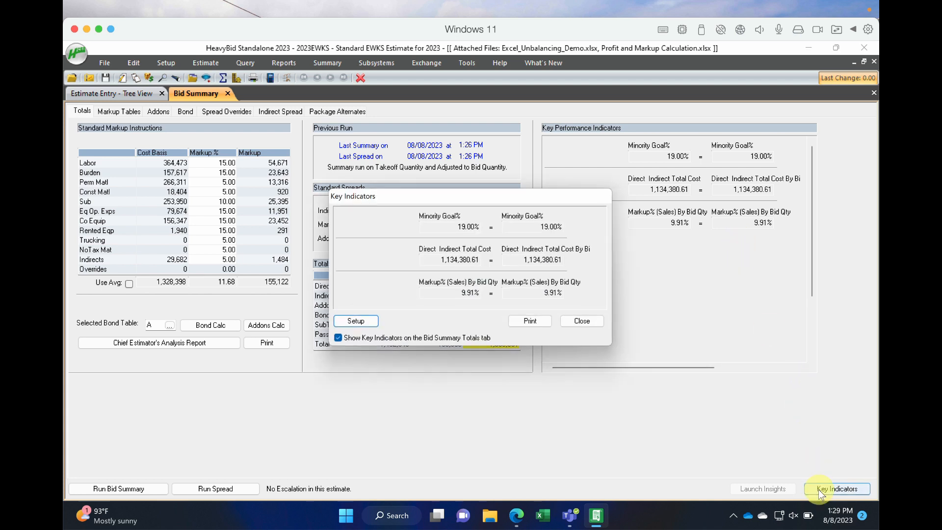
{"action": "left_click", "coordinate": [359, 321]}
{"action": "left_click", "coordinate": [493, 202]}
{"action": "left_click", "coordinate": [461, 241]}
{"action": "left_click", "coordinate": [507, 206]}
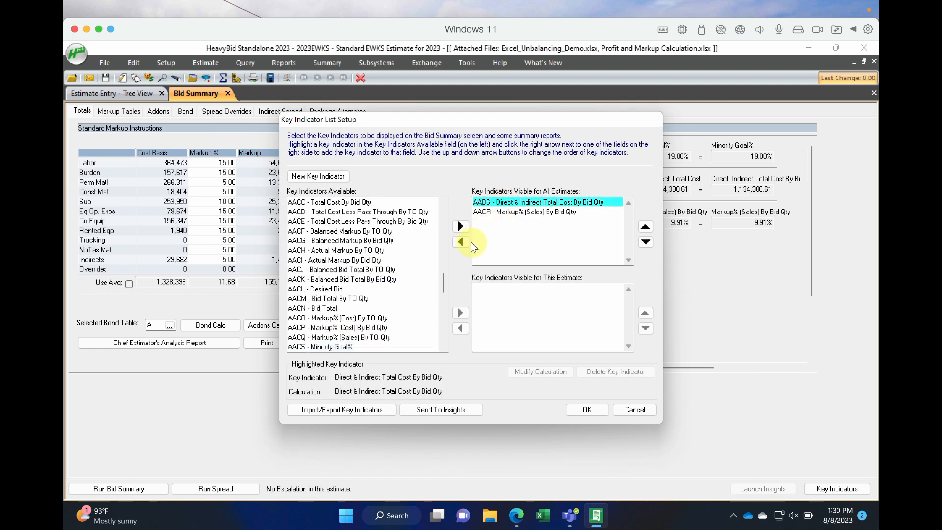
{"action": "left_click", "coordinate": [460, 242]}
{"action": "left_click", "coordinate": [509, 208]}
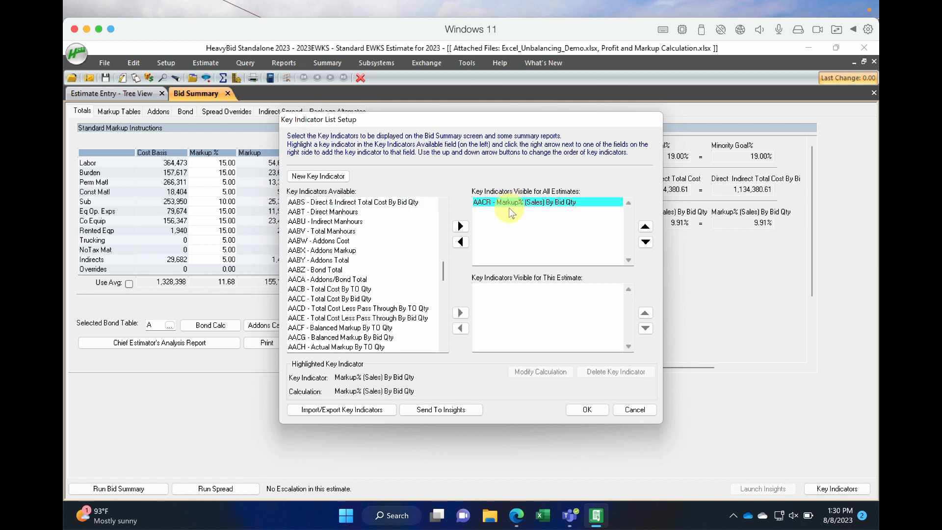
{"action": "left_click", "coordinate": [465, 243]}
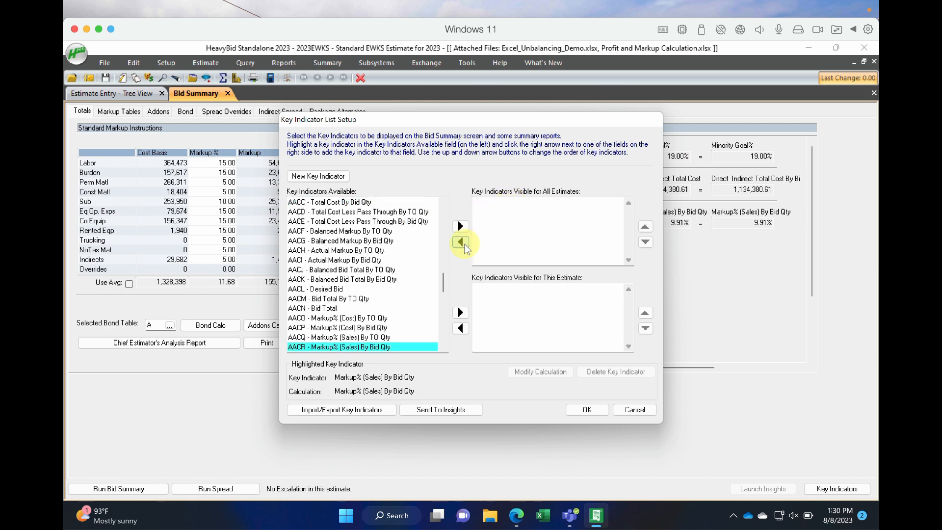
Start a new key indicator with Balanced Markup By Bid Qty as left operand, displayed as "Balanced Markup By BQ"
{"action": "left_click", "coordinate": [307, 178]}
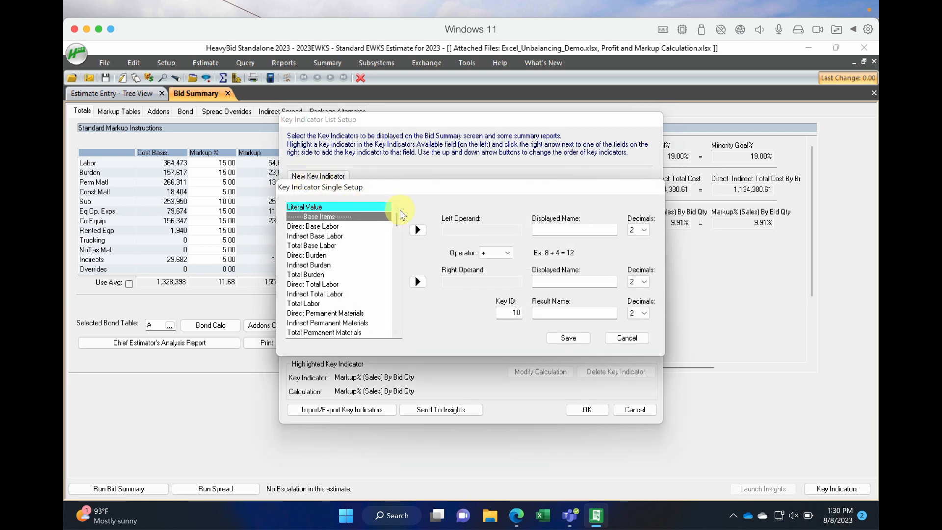
{"action": "left_click_drag", "start_coordinate": [397, 221], "coordinate": [390, 267]}
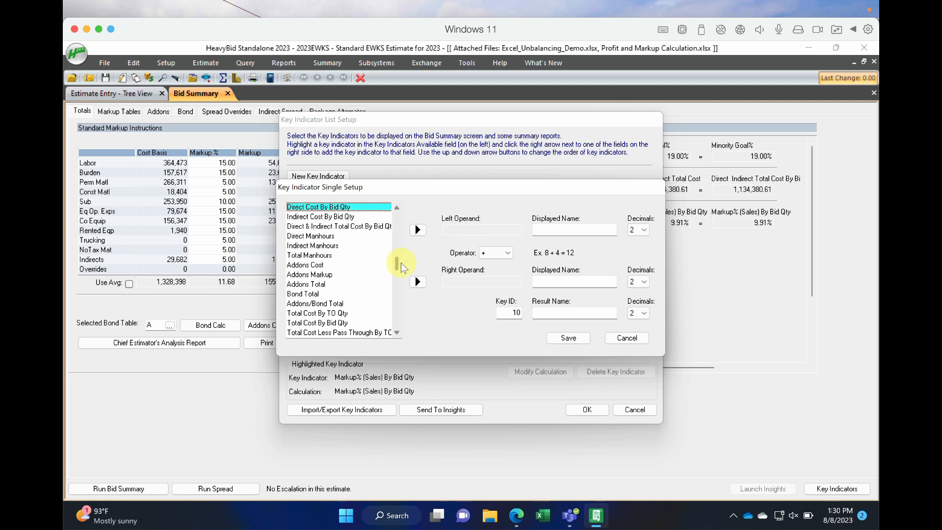
{"action": "mouse_move", "coordinate": [399, 264]}
{"action": "left_mouse_down"}
{"action": "mouse_move", "coordinate": [399, 281]}
{"action": "mouse_move", "coordinate": [400, 273]}
{"action": "left_mouse_up"}
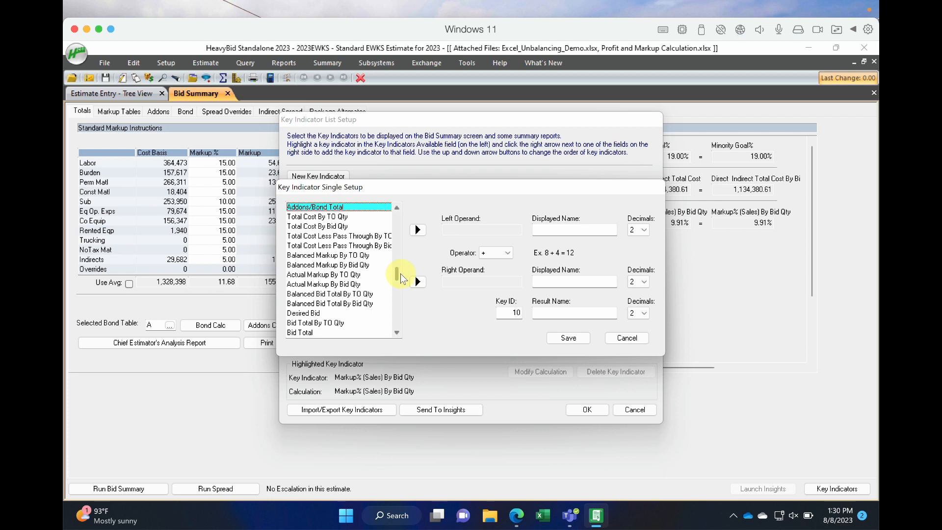
{"action": "left_click", "coordinate": [360, 265]}
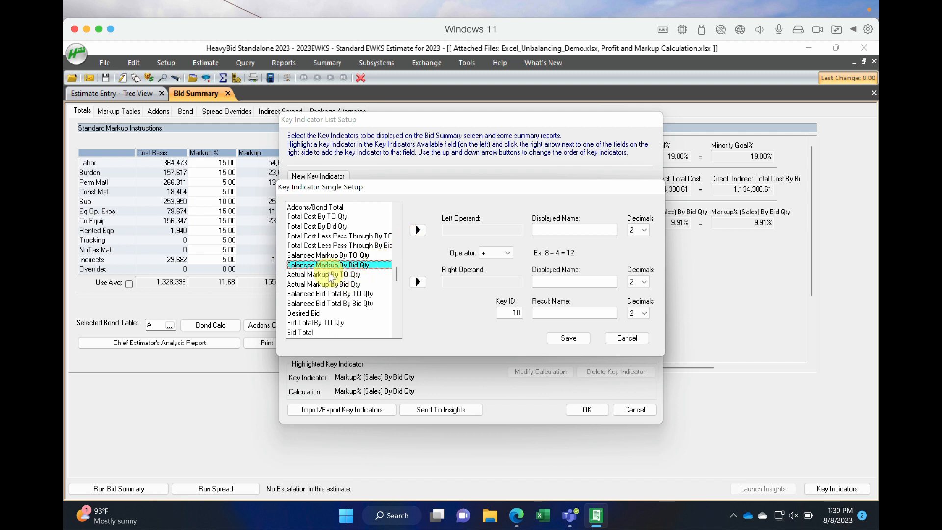
{"action": "left_click", "coordinate": [418, 230]}
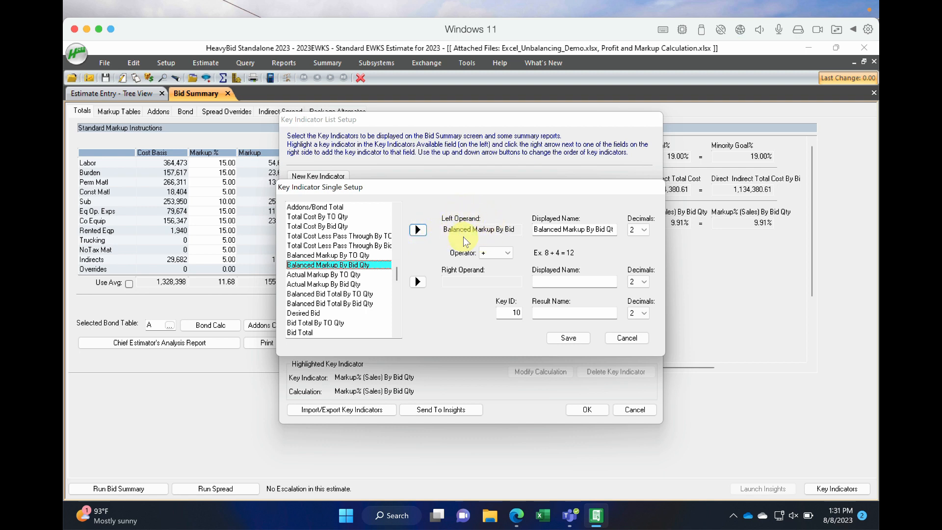
{"action": "left_click", "coordinate": [597, 230]}
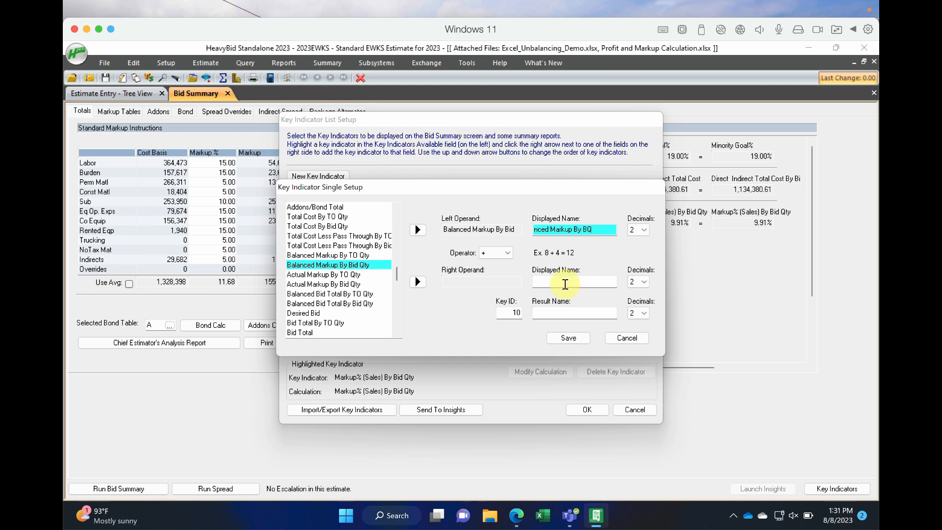
Set the new key indicator's operator to %
{"action": "left_click", "coordinate": [508, 254]}
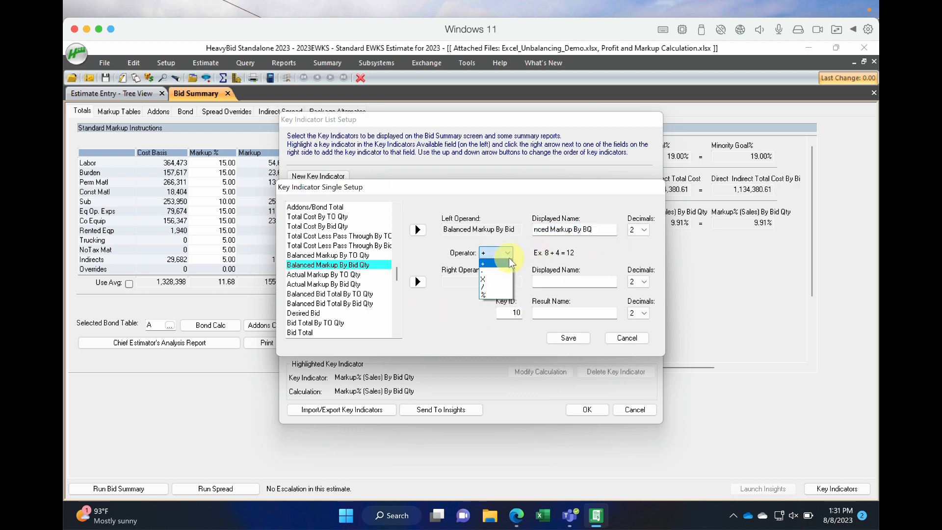
{"action": "left_click", "coordinate": [501, 296]}
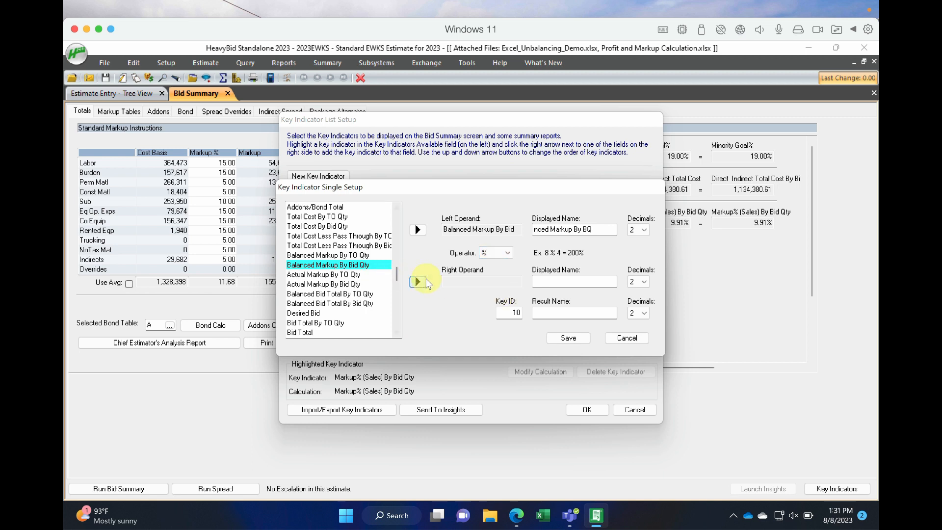
{"action": "left_click", "coordinate": [508, 253]}
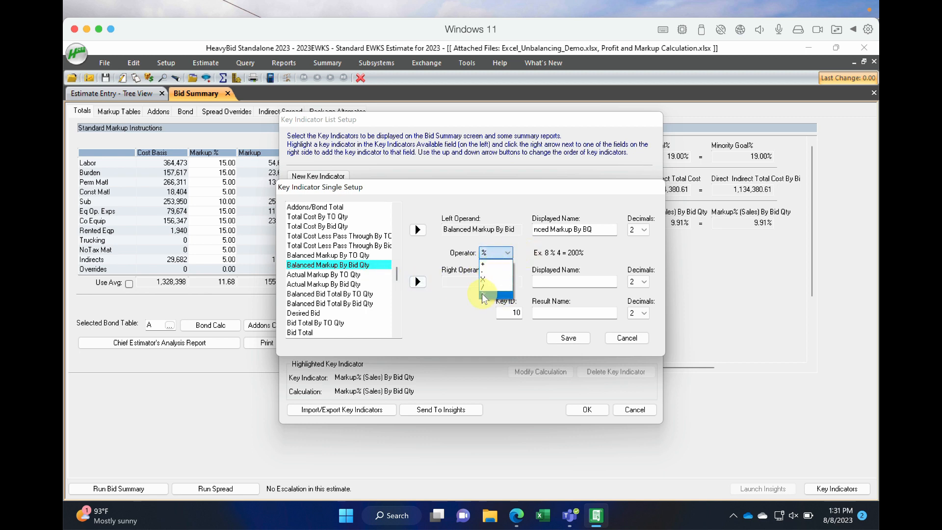
{"action": "left_click", "coordinate": [489, 297]}
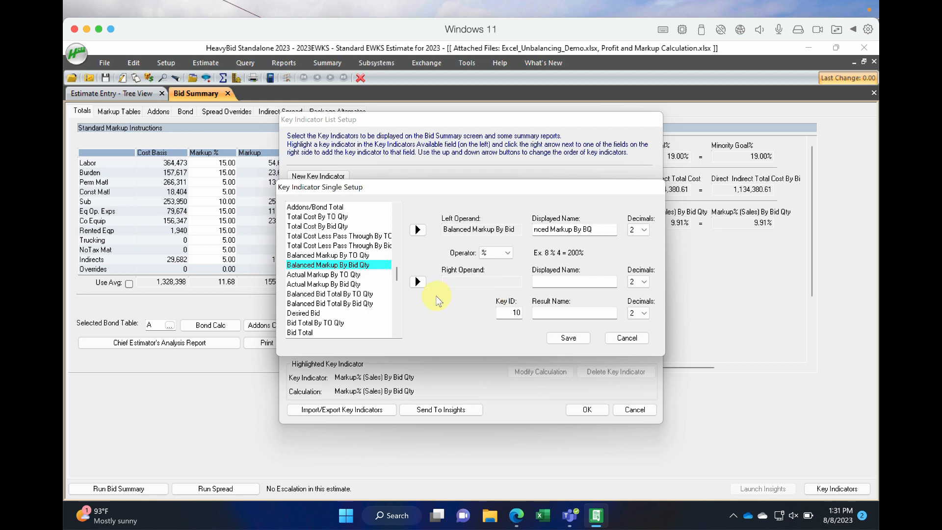
{"action": "left_click", "coordinate": [508, 254]}
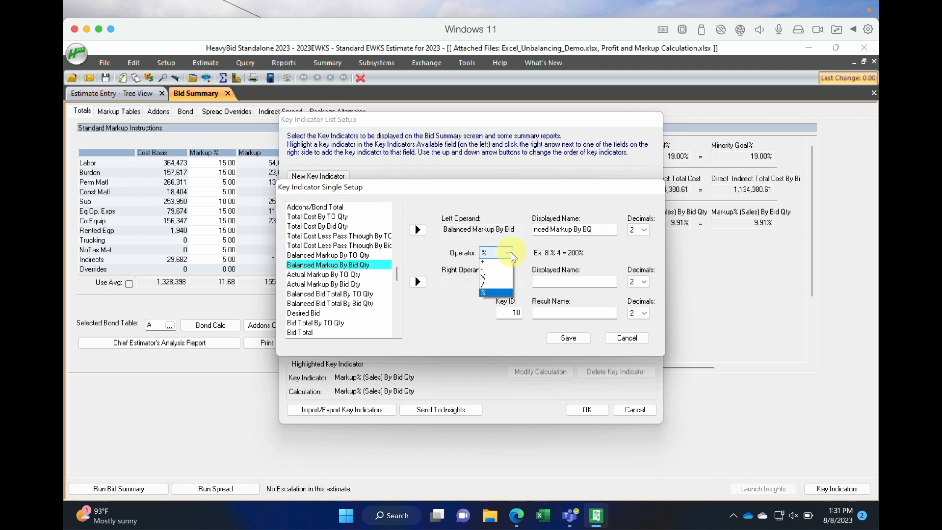
{"action": "left_click", "coordinate": [491, 295]}
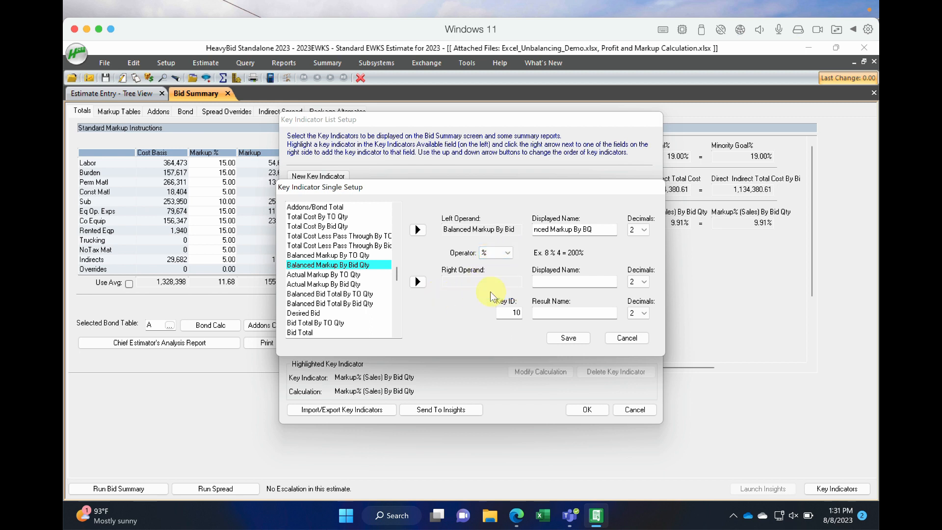
Make Balanced Bid Total By Bid Qty the right operand and shorten its displayed name to "Balanced Bid Total By BQ"
{"action": "left_click", "coordinate": [336, 304]}
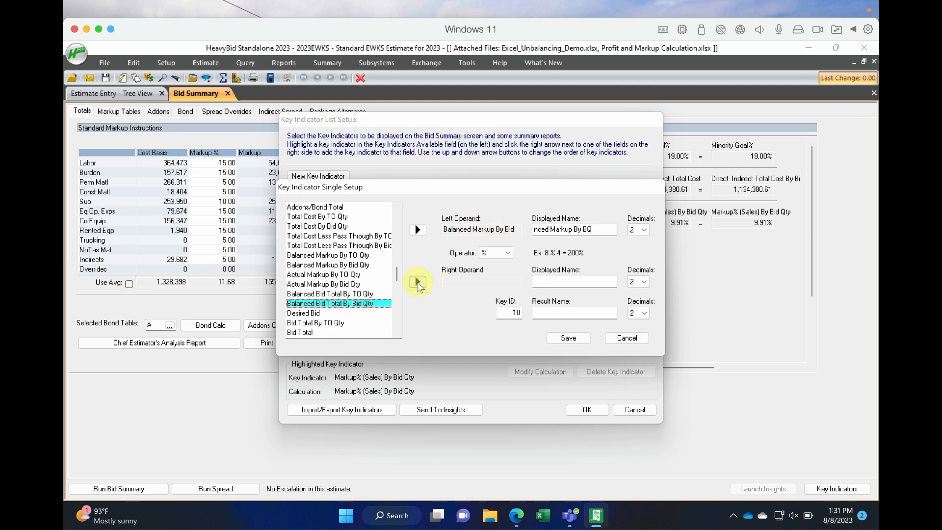
{"action": "left_click", "coordinate": [417, 281]}
{"action": "left_click", "coordinate": [613, 282]}
{"action": "key", "text": "BackSpace"}
{"action": "key", "text": "BackSpace"}
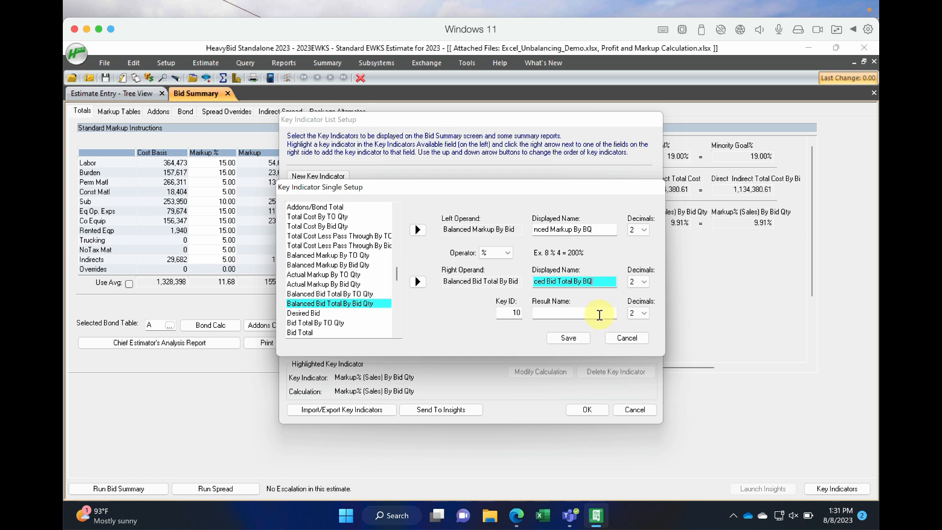
Name the key indicator's result "Balanced Margin" and save the indicator
{"action": "left_click", "coordinate": [600, 313]}
{"action": "type", "text": "Balanced"}
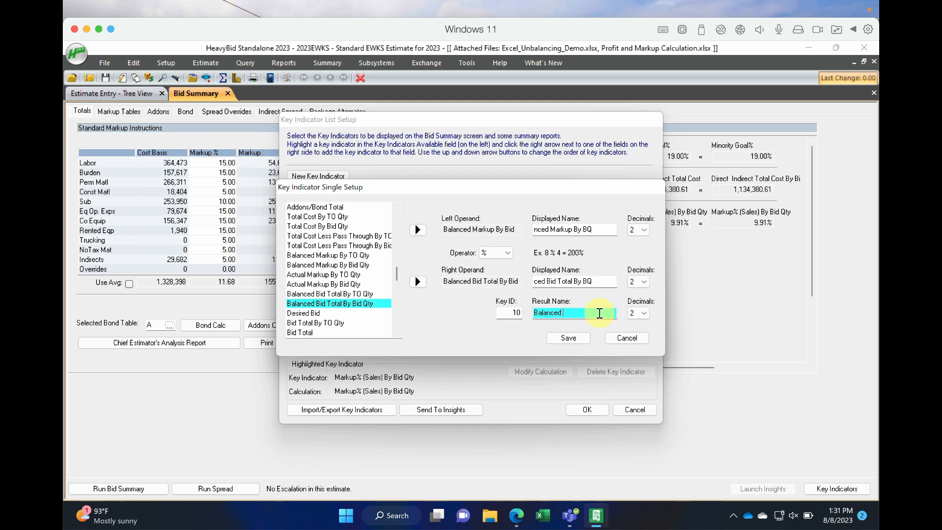
{"action": "type", "text": " Margin"}
{"action": "left_click", "coordinate": [564, 338]}
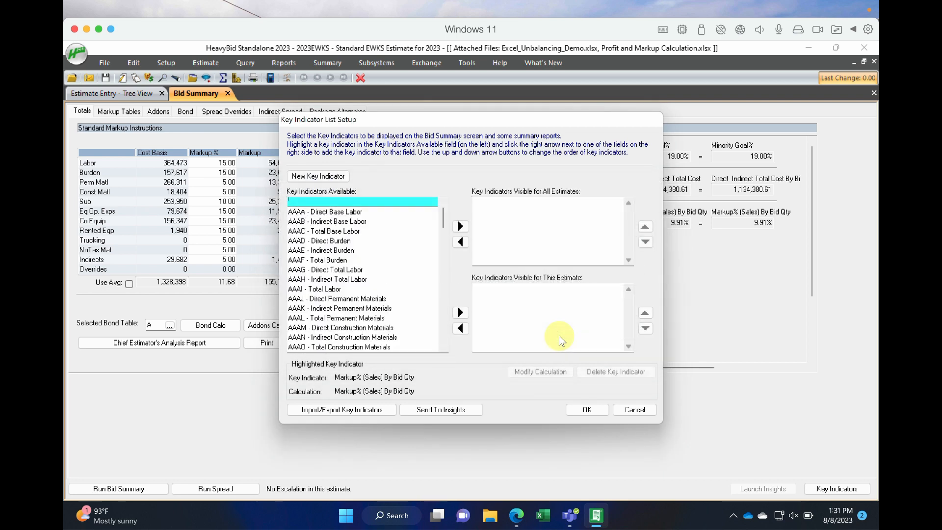
Make Balanced Margin visible for all estimates, save the list setup and close the key indicators window
{"action": "left_click", "coordinate": [352, 222]}
{"action": "left_click", "coordinate": [339, 212]}
{"action": "left_click", "coordinate": [323, 202]}
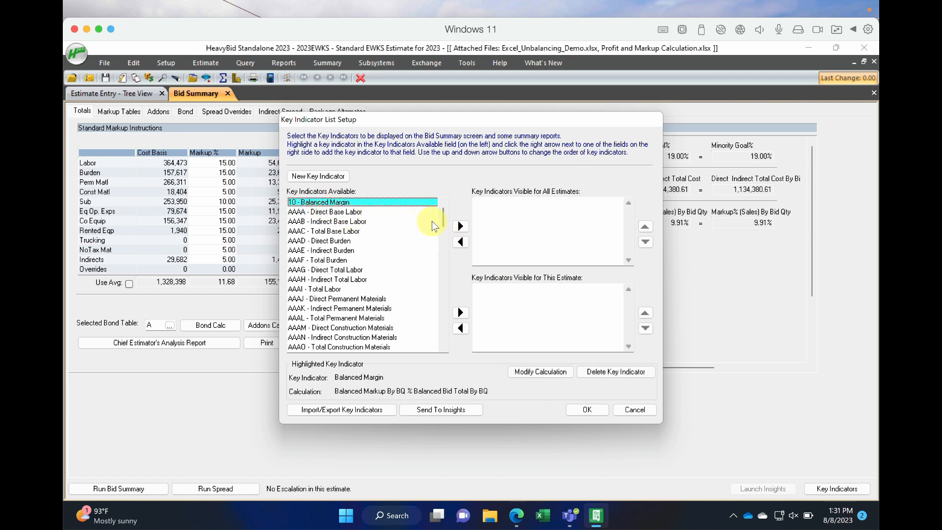
{"action": "left_click", "coordinate": [460, 226]}
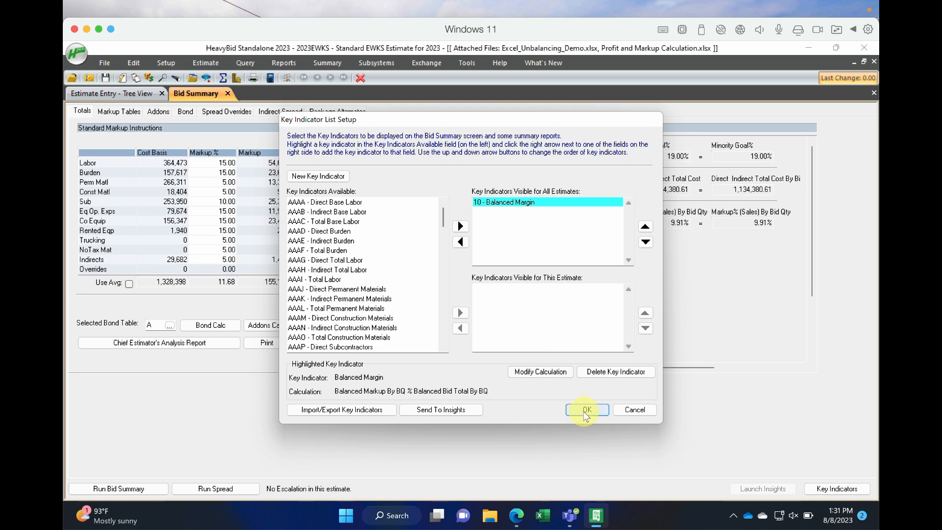
{"action": "left_click", "coordinate": [586, 411]}
{"action": "left_click", "coordinate": [582, 322]}
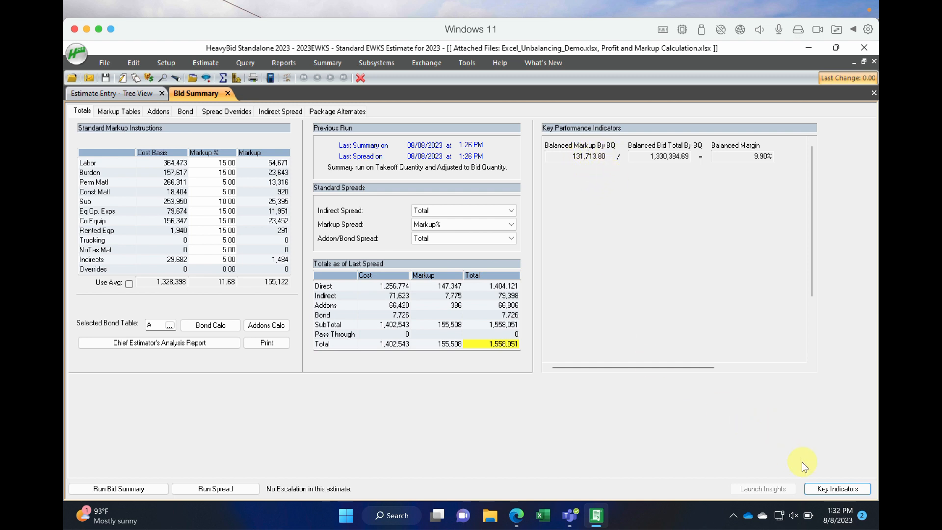
Start another new key indicator with Balanced Markup By TO Qty as its left operand
{"action": "left_click", "coordinate": [820, 488]}
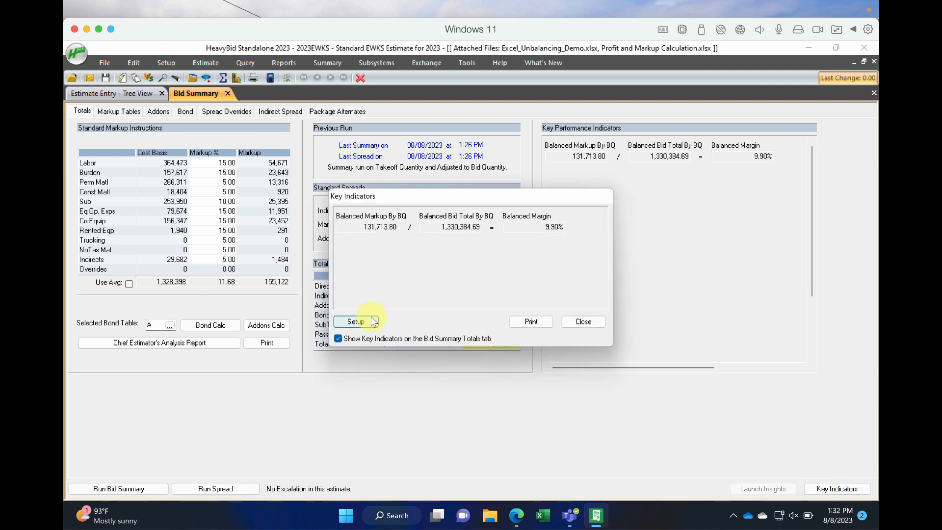
{"action": "left_click", "coordinate": [351, 319]}
{"action": "left_click_drag", "start_coordinate": [443, 218], "coordinate": [432, 199]}
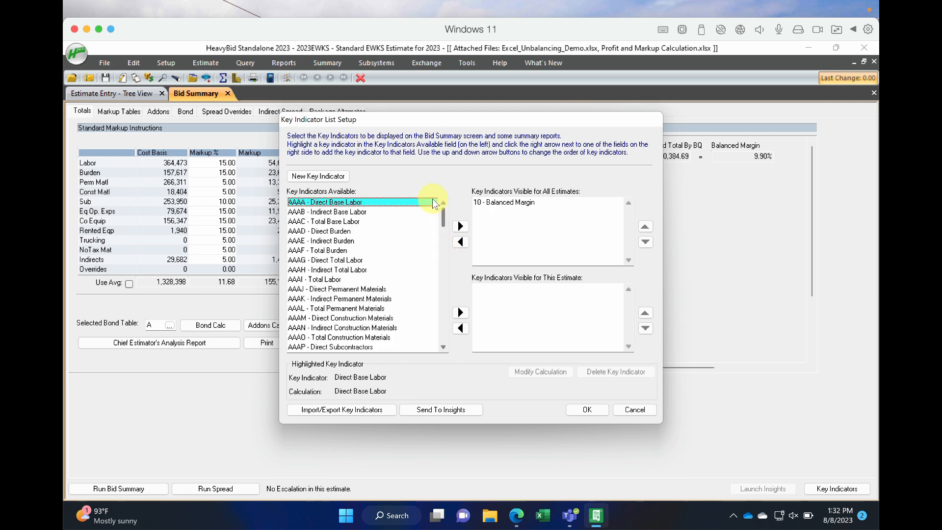
{"action": "left_click", "coordinate": [314, 177]}
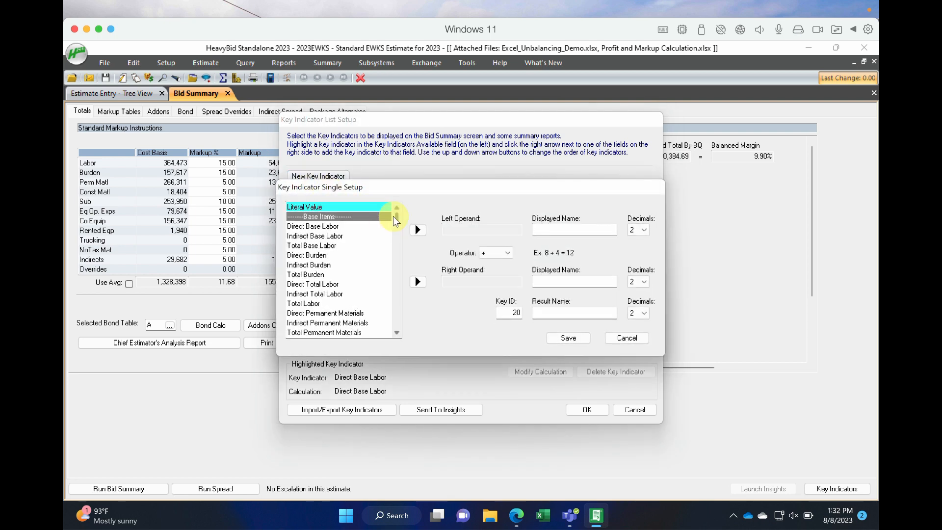
{"action": "left_click_drag", "start_coordinate": [398, 220], "coordinate": [399, 273]}
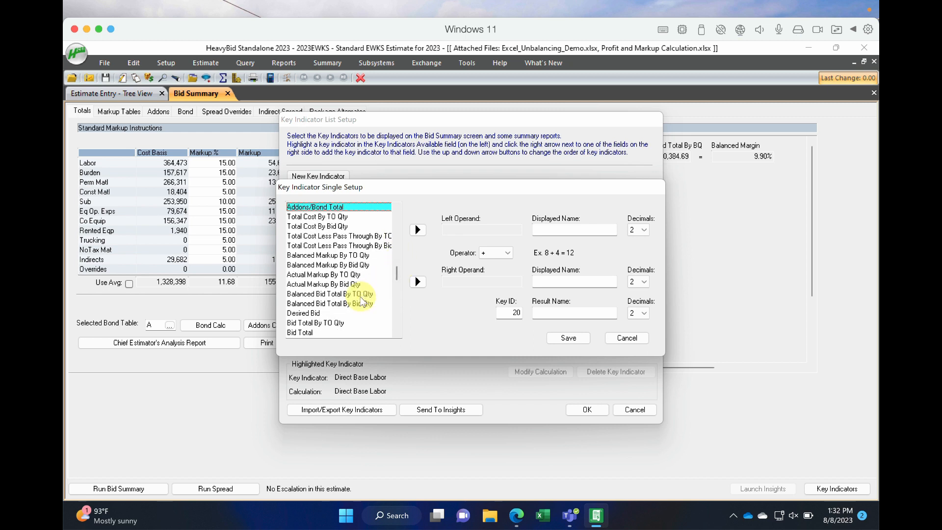
{"action": "left_click", "coordinate": [353, 256]}
{"action": "left_click", "coordinate": [418, 230]}
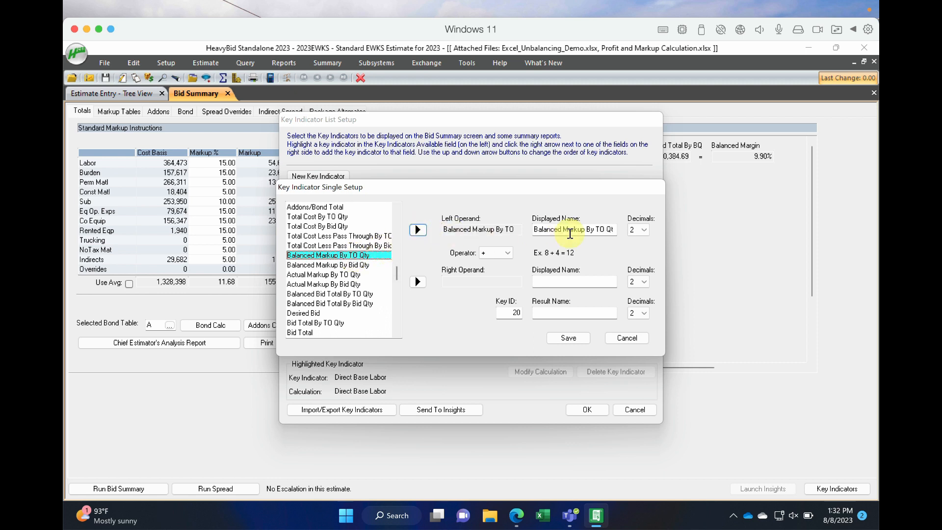
Set the operator to % and the right operand to Balanced Bid Total By TO Qty
{"action": "left_click", "coordinate": [508, 253]}
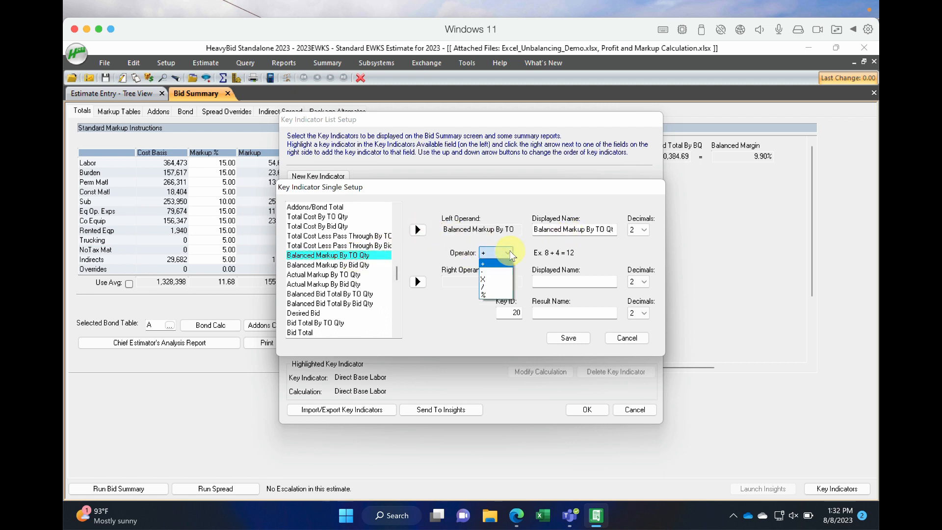
{"action": "left_click", "coordinate": [499, 296]}
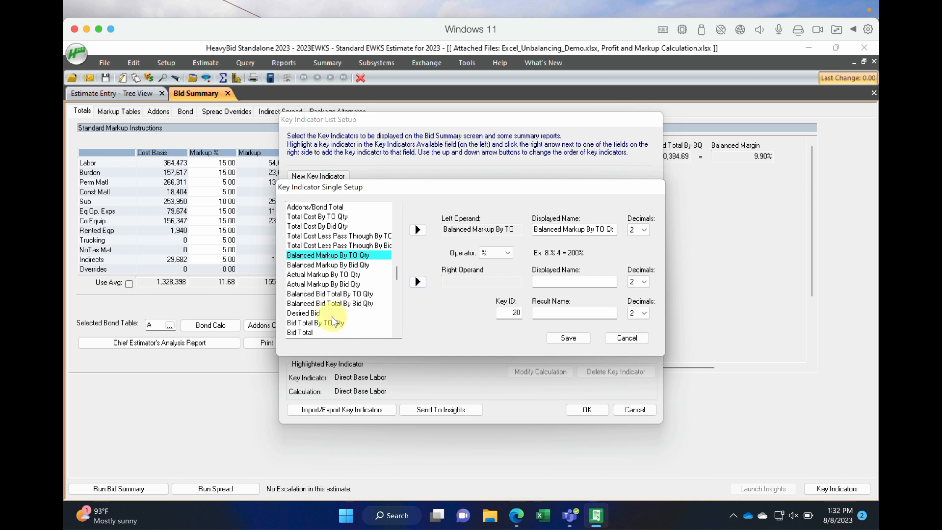
{"action": "left_click", "coordinate": [317, 296]}
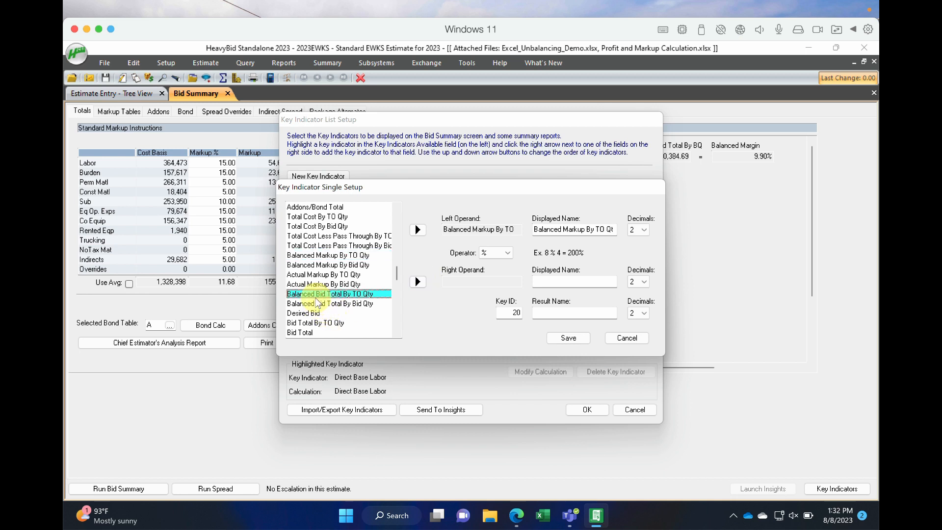
{"action": "left_click", "coordinate": [419, 282]}
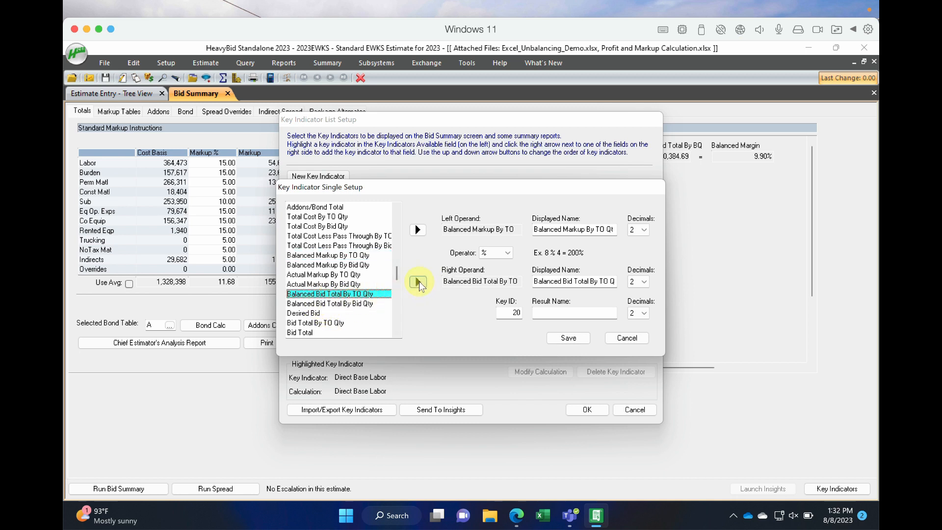
Name the takeoff-quantity indicator's result "Balanced Margin TQ" and save the indicator
{"action": "left_click", "coordinate": [579, 313]}
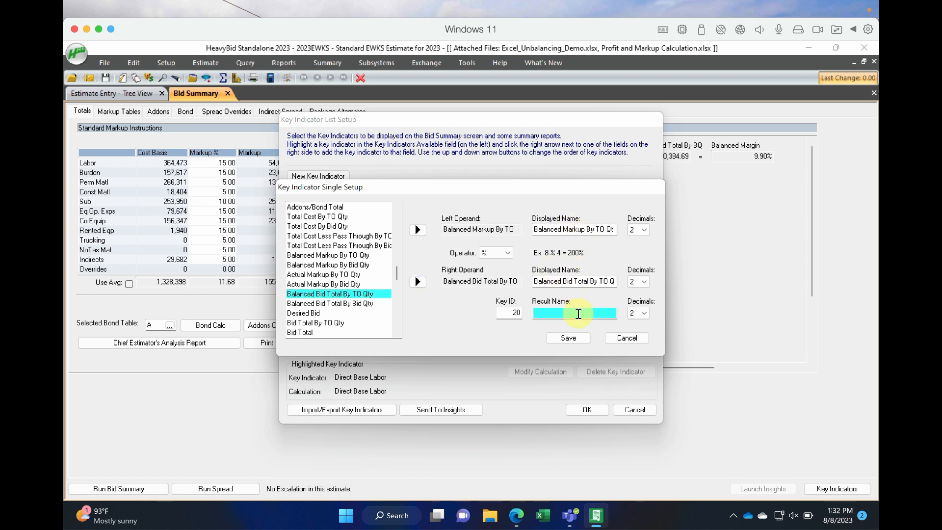
{"action": "type", "text": "Balanced Margin TQ"}
{"action": "left_click", "coordinate": [569, 338]}
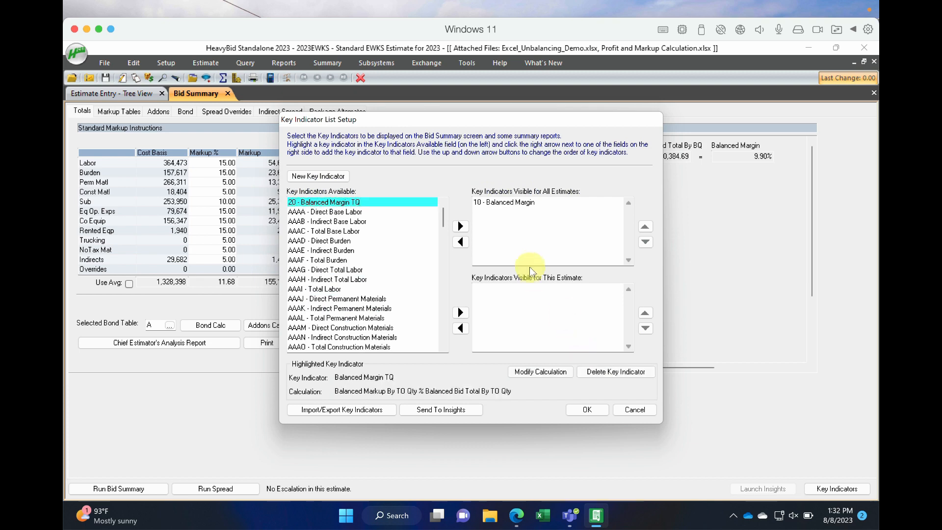
Make Balanced Margin TQ visible for all estimates, save the list setup and close the key indicators window
{"action": "left_click", "coordinate": [460, 227]}
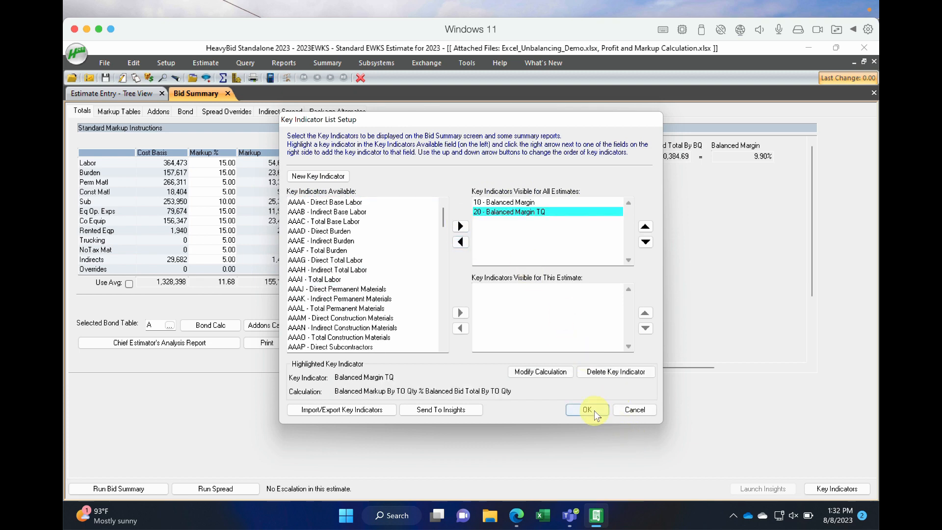
{"action": "left_click", "coordinate": [595, 414]}
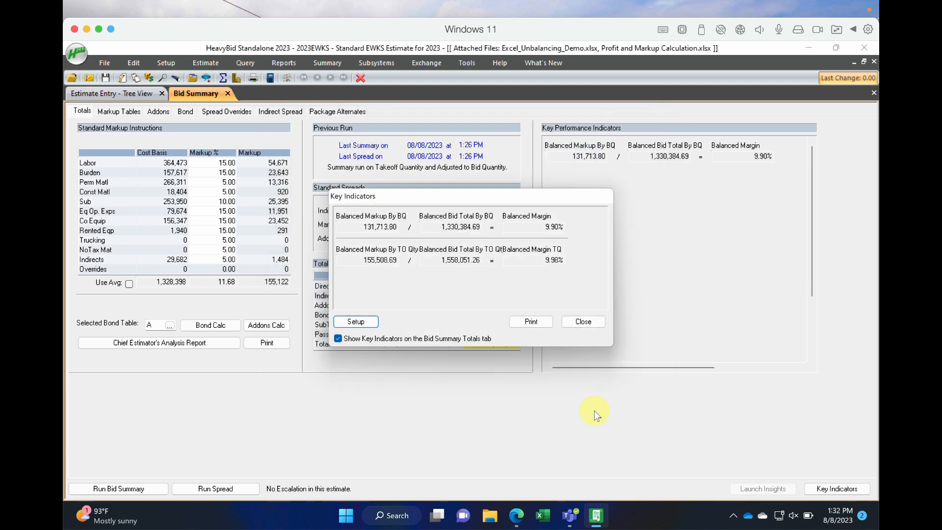
{"action": "left_click", "coordinate": [589, 323]}
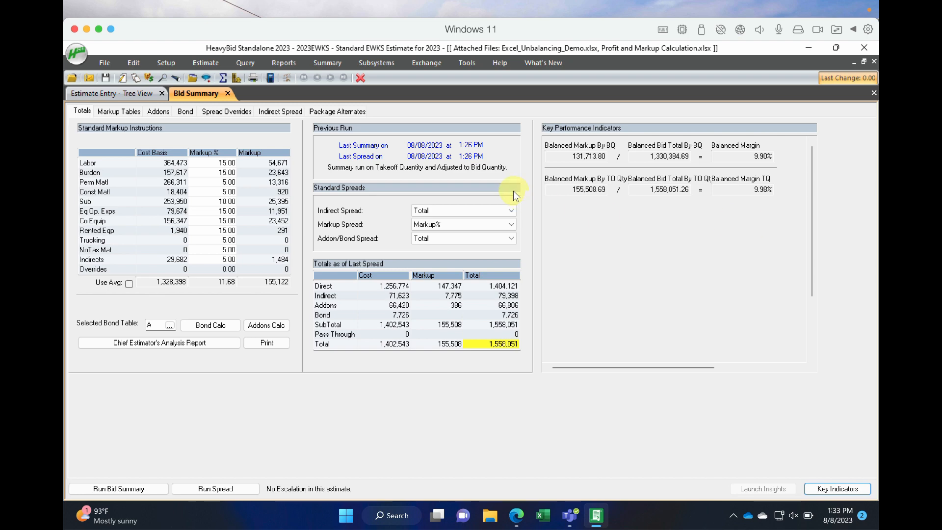
Look at the bid item prices and markup indicators in Bid Pricing, and return to the Bid Summary
{"action": "left_click", "coordinate": [237, 79]}
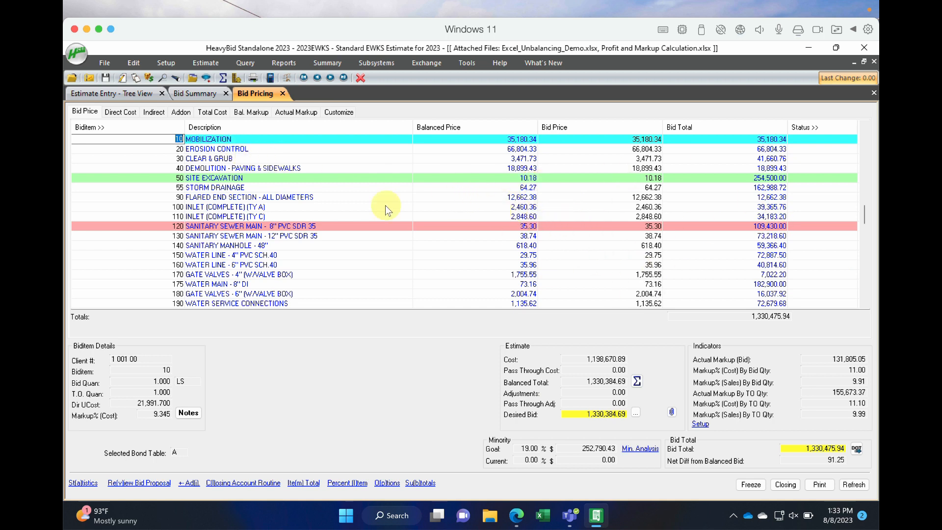
{"action": "left_click", "coordinate": [197, 99]}
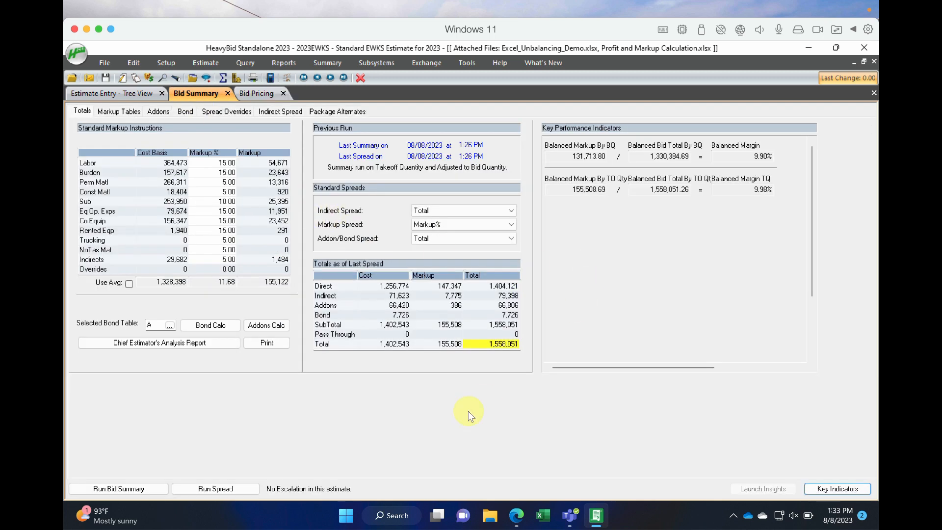
Start a new key indicator with Actual Markup By Bid Qty as its left operand
{"action": "left_click", "coordinate": [836, 490]}
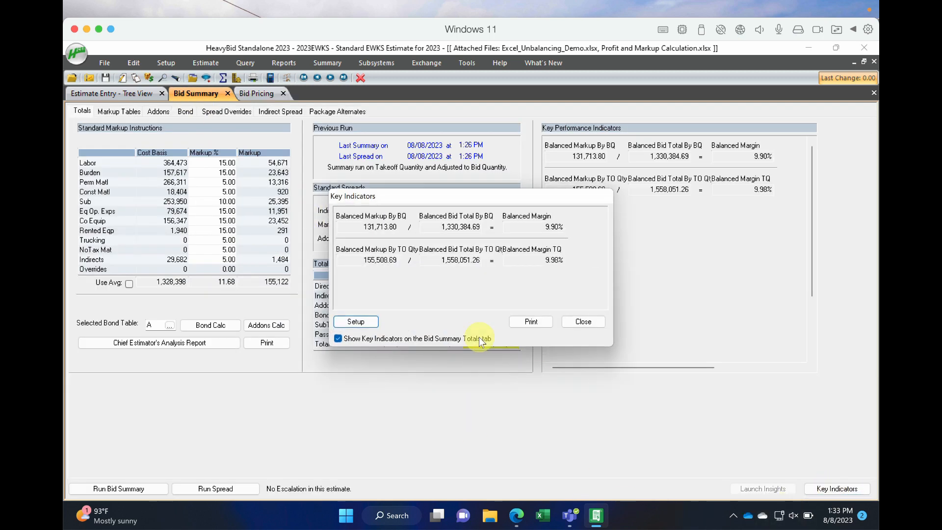
{"action": "left_click", "coordinate": [357, 320]}
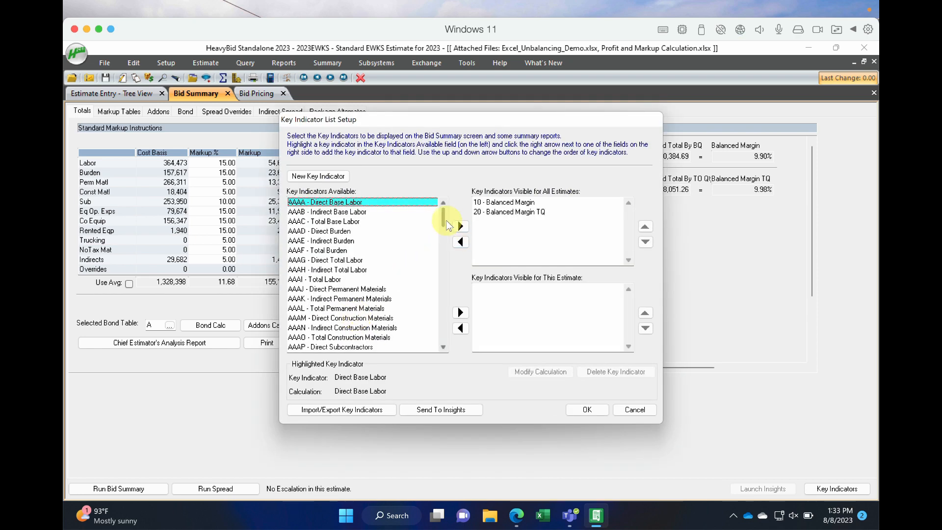
{"action": "left_click_drag", "start_coordinate": [445, 223], "coordinate": [396, 285]}
{"action": "left_click", "coordinate": [315, 176]}
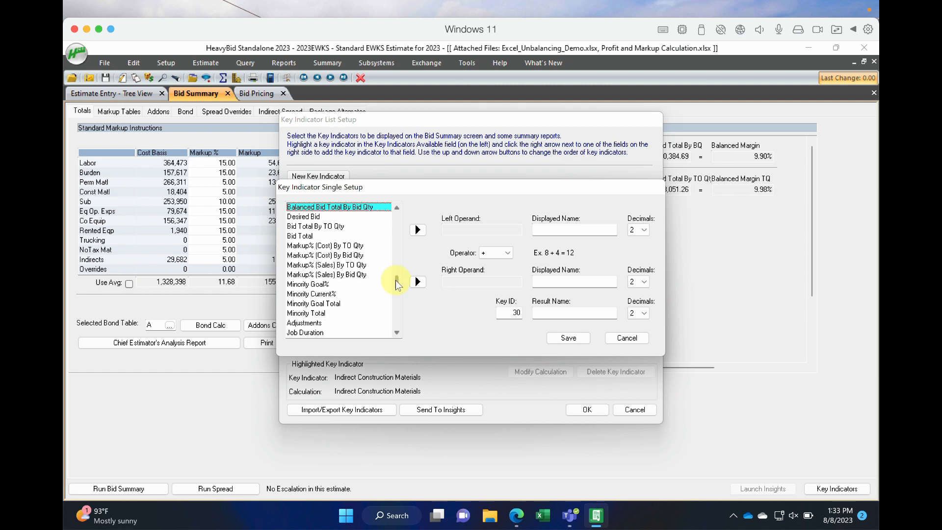
{"action": "mouse_move", "coordinate": [396, 285]}
{"action": "left_mouse_down"}
{"action": "mouse_move", "coordinate": [397, 295]}
{"action": "mouse_move", "coordinate": [398, 276]}
{"action": "left_mouse_up"}
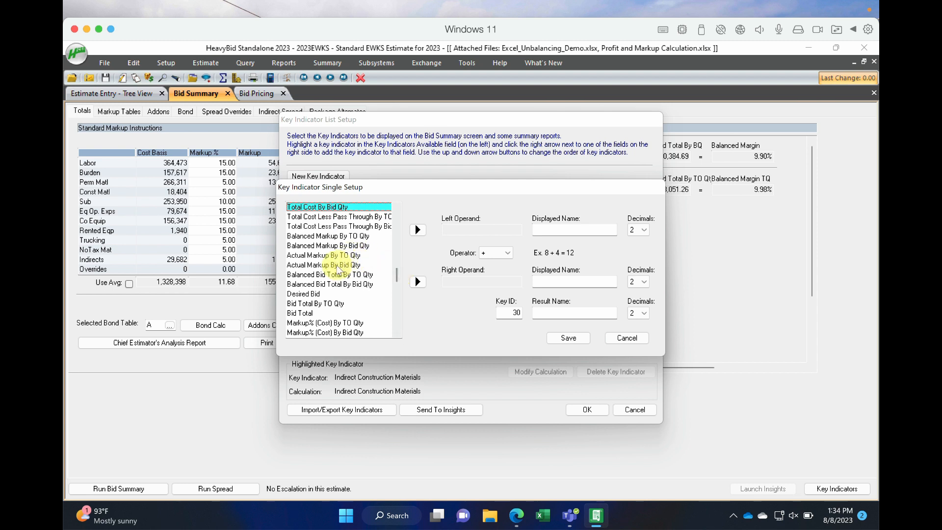
{"action": "left_click", "coordinate": [328, 265]}
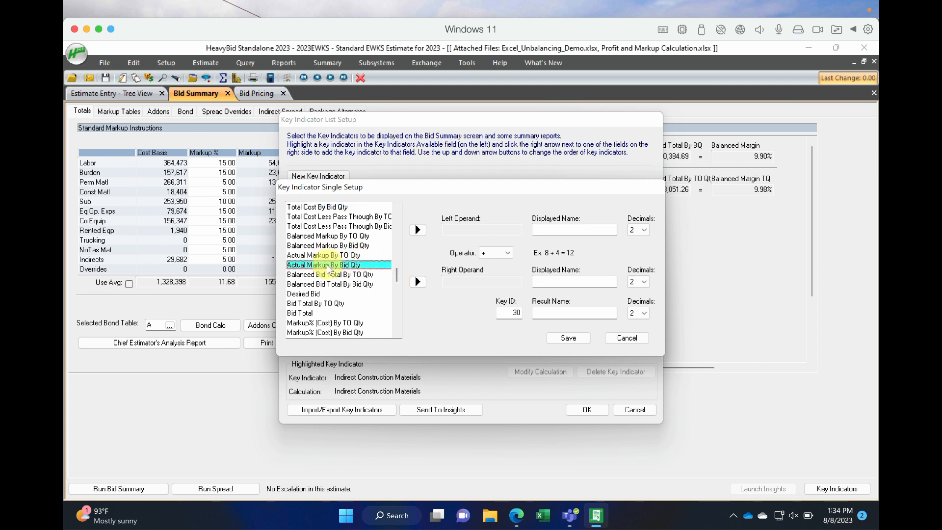
{"action": "left_click", "coordinate": [418, 229]}
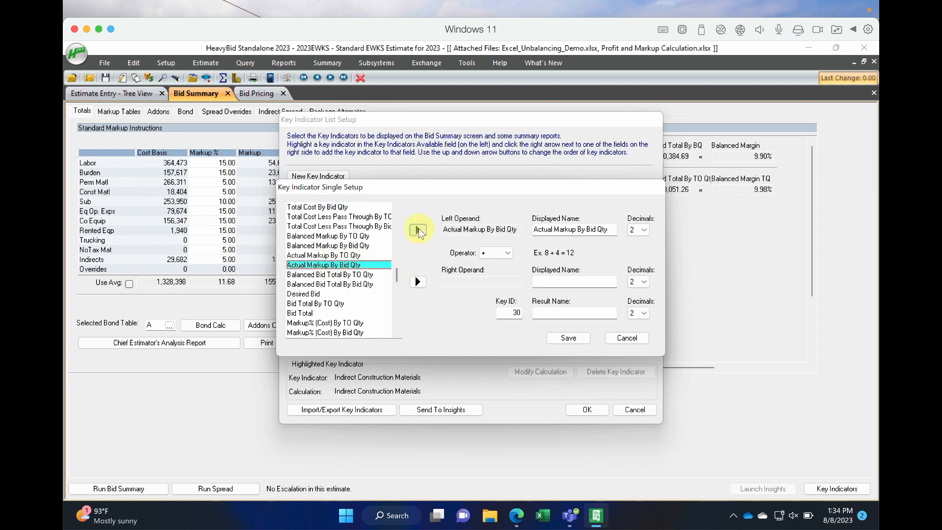
Set the operator to % and the right operand to Bid Total, name the result "Actual Margin BQ" and save the indicator
{"action": "left_click", "coordinate": [510, 252]}
{"action": "left_click", "coordinate": [496, 297]}
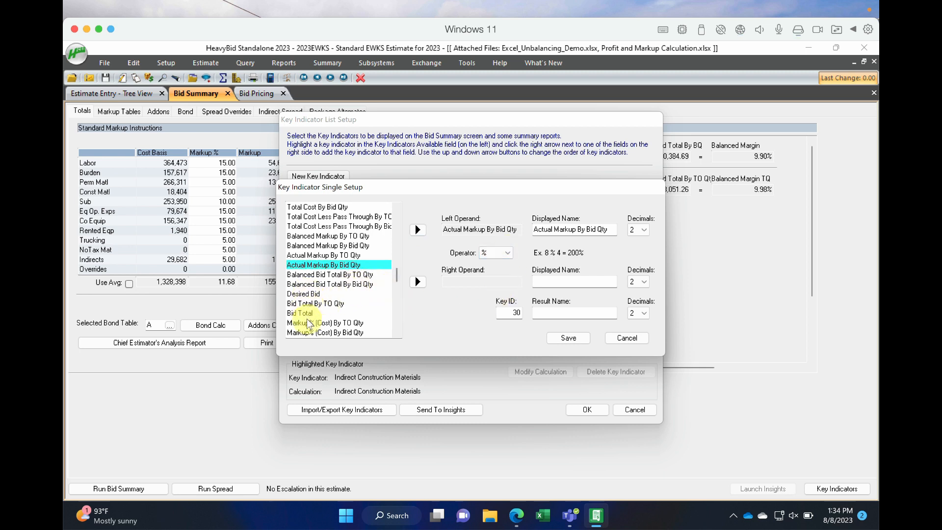
{"action": "left_click", "coordinate": [306, 314]}
{"action": "left_click", "coordinate": [419, 282]}
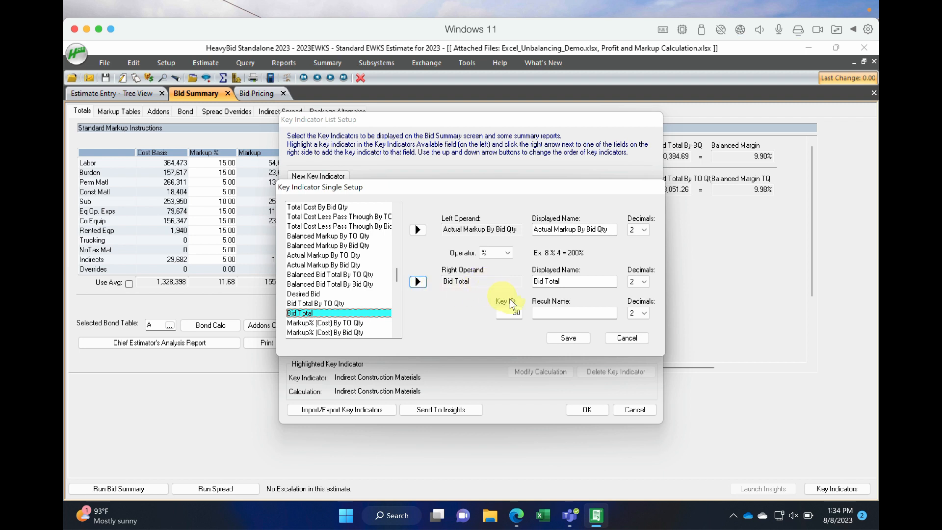
{"action": "left_click", "coordinate": [560, 314]}
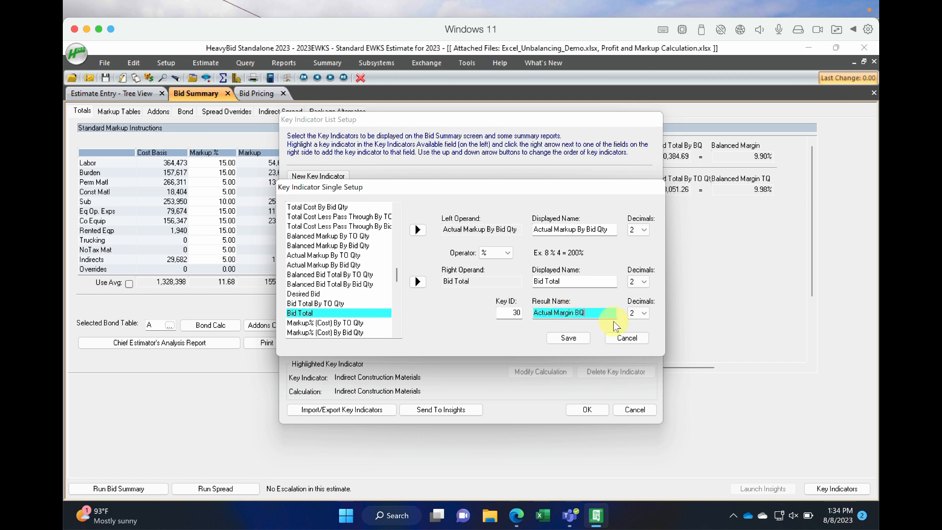
{"action": "left_click", "coordinate": [573, 338]}
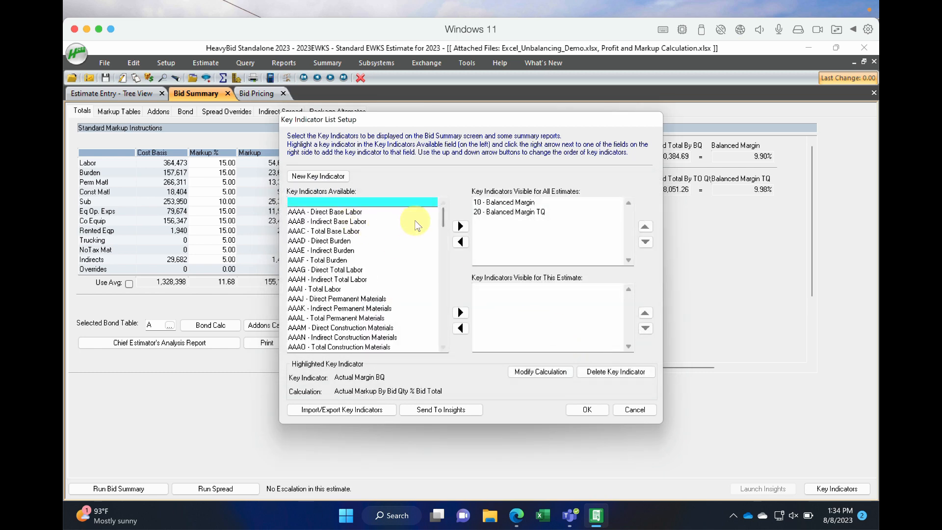
Make Actual Margin BQ visible for all estimates, save the list setup and close the key indicators window
{"action": "left_click", "coordinate": [461, 226]}
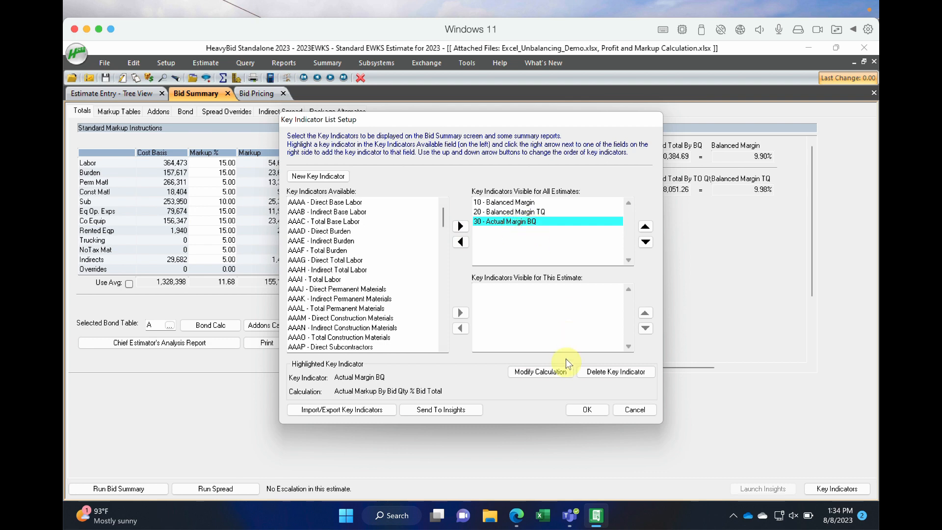
{"action": "left_click", "coordinate": [588, 410]}
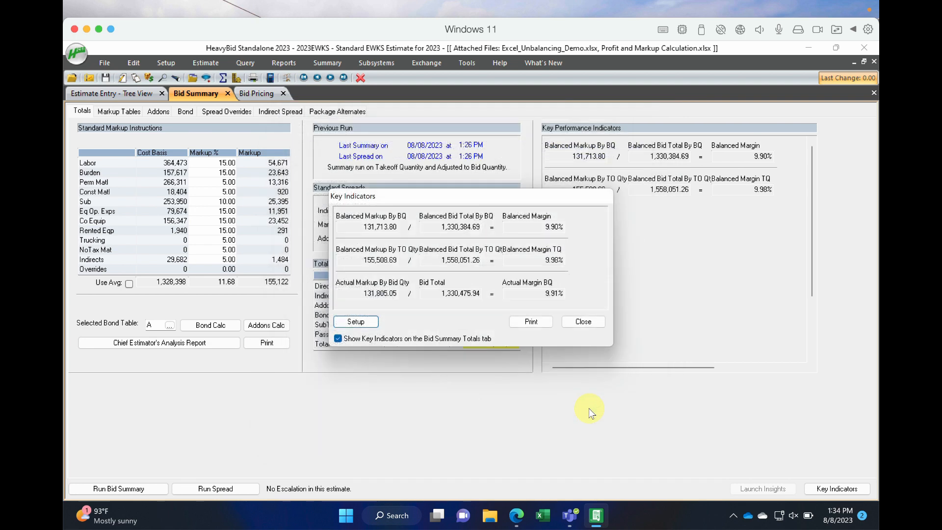
{"action": "left_click", "coordinate": [581, 326]}
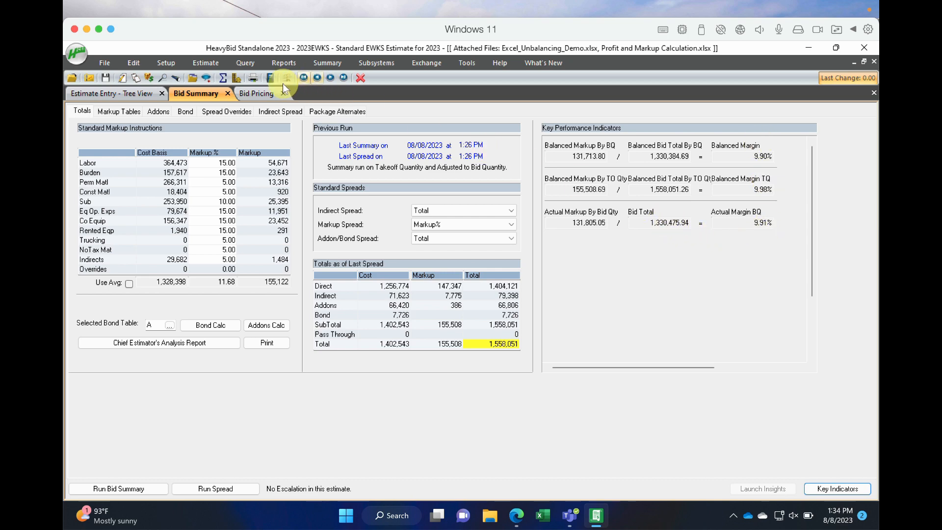
In Bid Pricing, set the bid prices to 40,000 for Mobilization, 75,000 for Erosion Control and 25,000 for Demolition - Paving & Sidewalks
{"action": "left_click", "coordinate": [267, 95]}
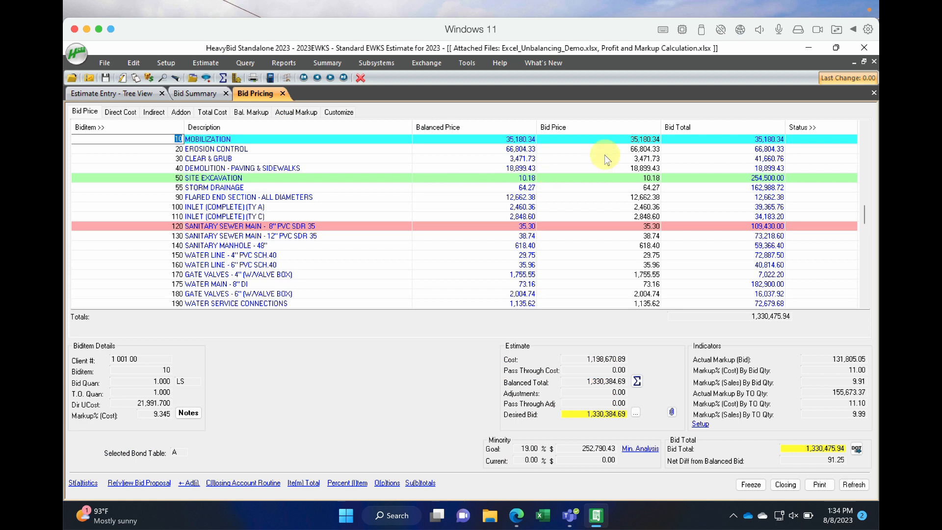
{"action": "left_click", "coordinate": [624, 140]}
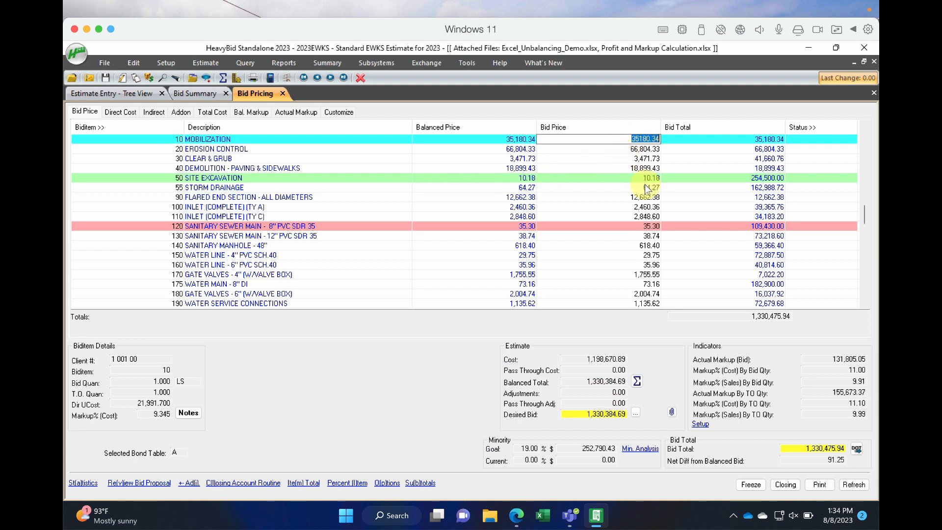
{"action": "type", "text": "40000.00"}
{"action": "key", "text": "Return"}
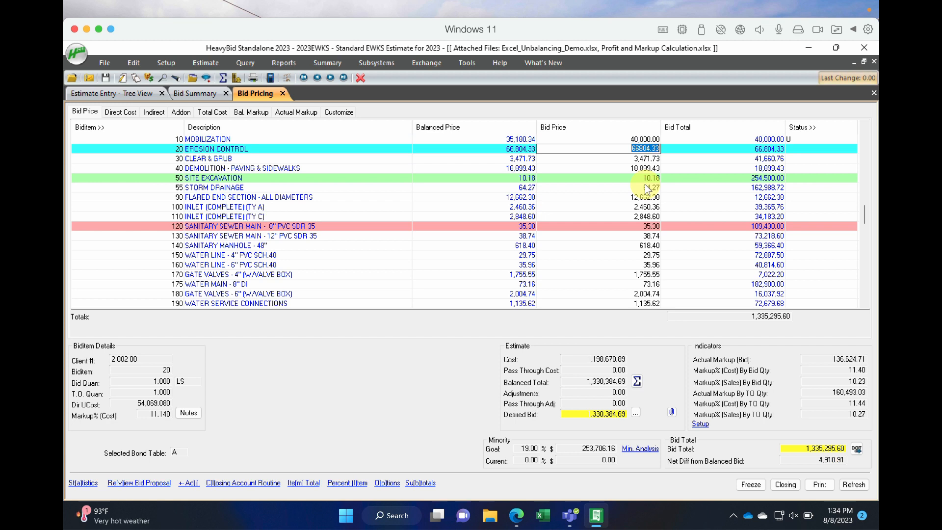
{"action": "type", "text": "75000"}
{"action": "key", "text": "Return"}
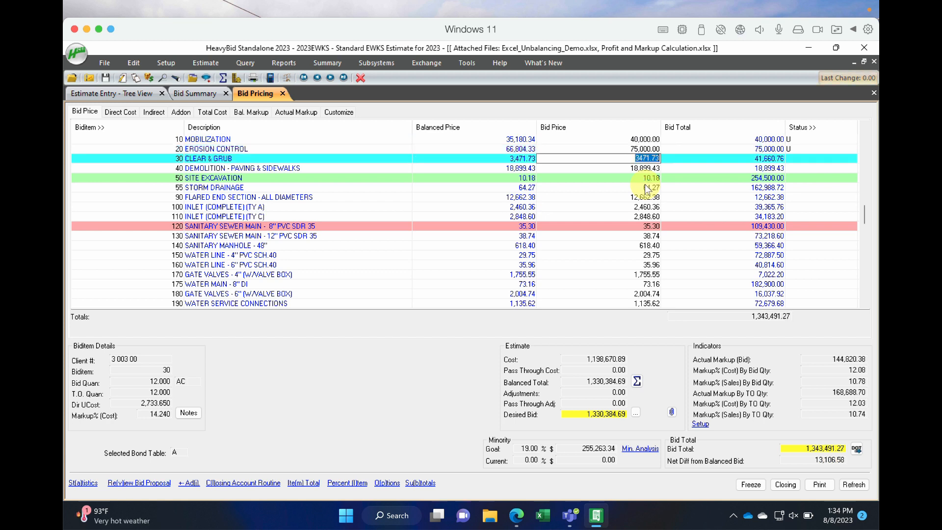
{"action": "key", "text": "Return"}
{"action": "type", "text": "25000.00"}
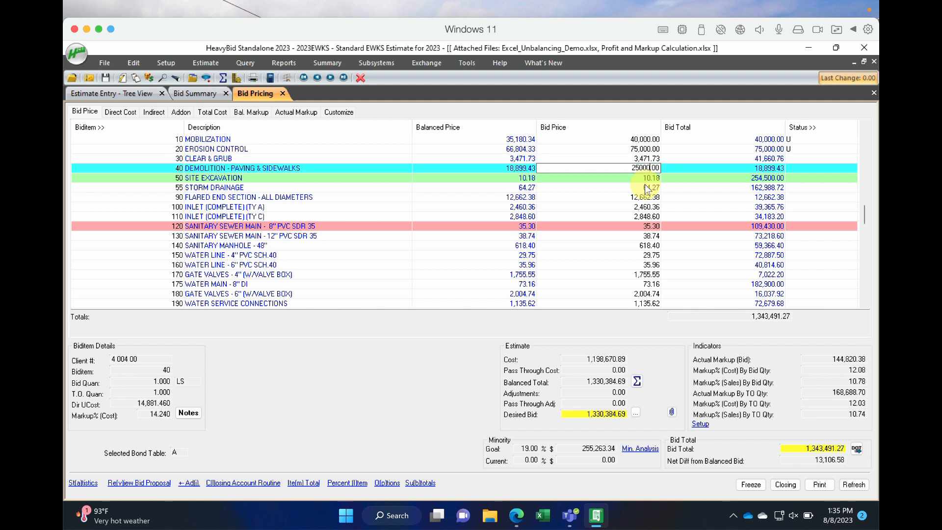
{"action": "key", "text": "Return"}
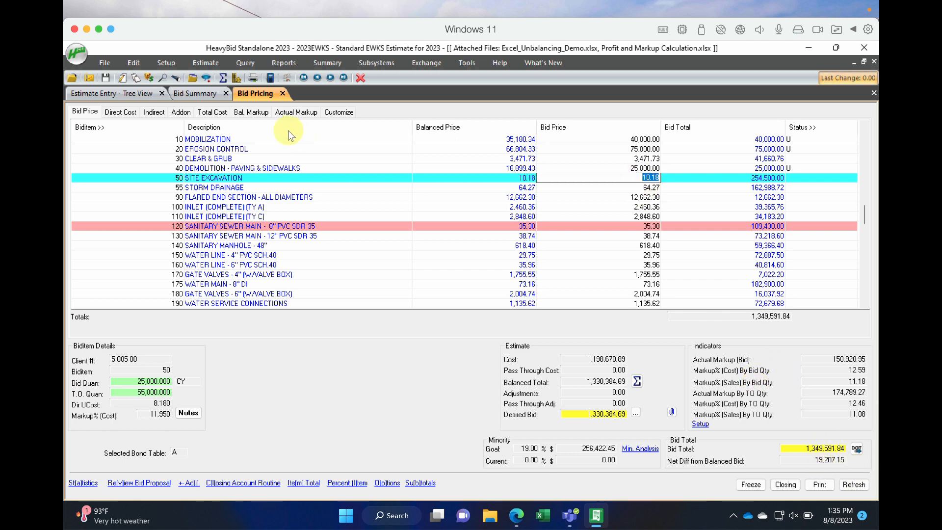
Compare the Actual Margin BQ indicator on the Bid Summary with the markup indicators in Bid Pricing
{"action": "left_click", "coordinate": [208, 95]}
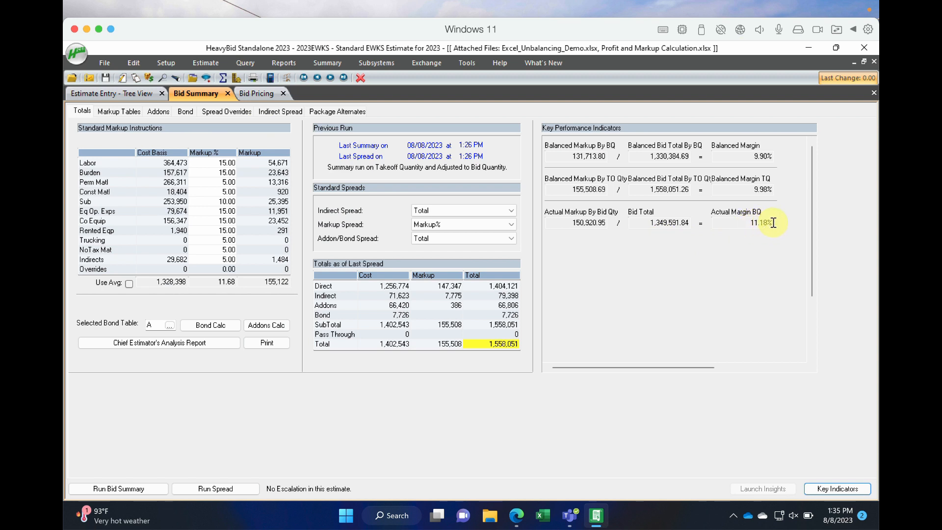
{"action": "left_click", "coordinate": [272, 91]}
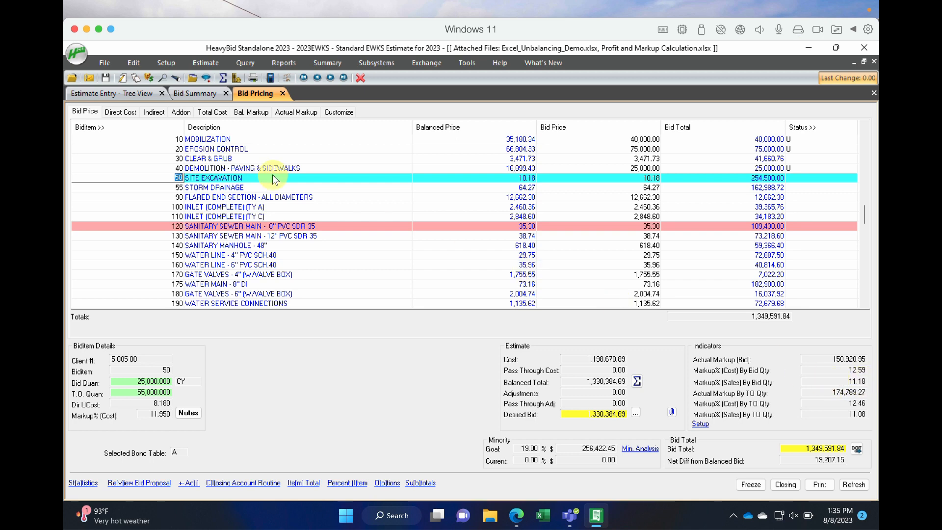
{"action": "left_click", "coordinate": [211, 92]}
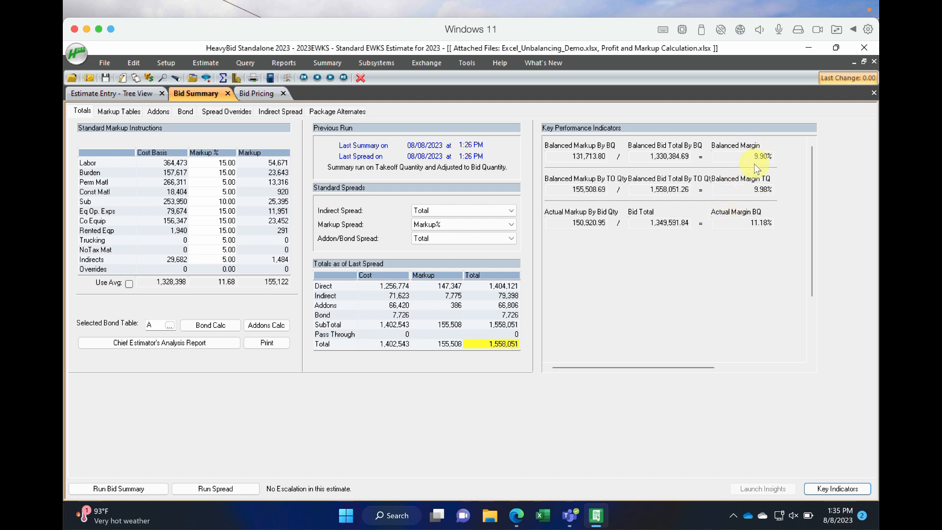
{"action": "left_click", "coordinate": [228, 164]}
{"action": "left_click", "coordinate": [228, 164]}
{"action": "left_click", "coordinate": [228, 173]}
{"action": "left_click", "coordinate": [228, 183]}
{"action": "left_click", "coordinate": [228, 192]}
{"action": "left_click", "coordinate": [228, 202]}
{"action": "left_click", "coordinate": [227, 211]}
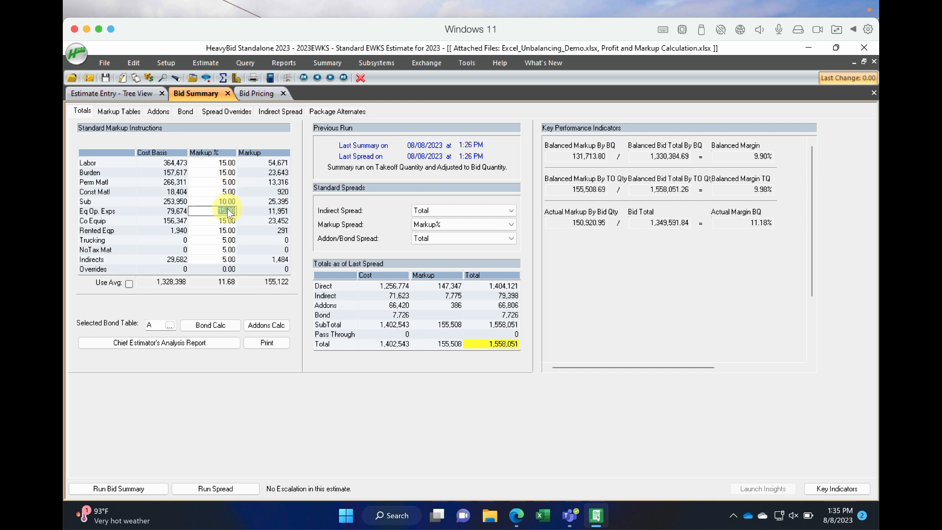
{"action": "left_click", "coordinate": [228, 220]}
Set the standard markup to 10% for Const Matl and 20% for both Labor and Burden
{"action": "left_click", "coordinate": [227, 192]}
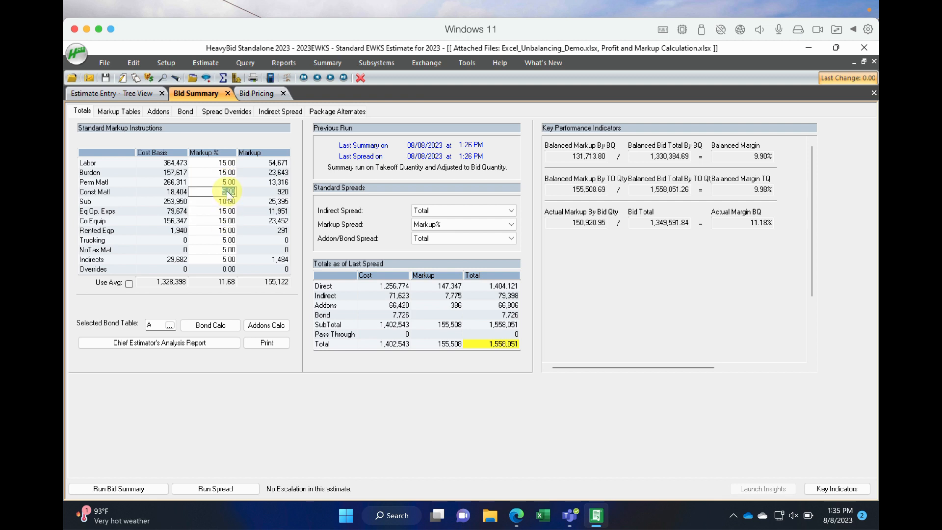
{"action": "type", "text": "10"}
{"action": "key", "text": "Return"}
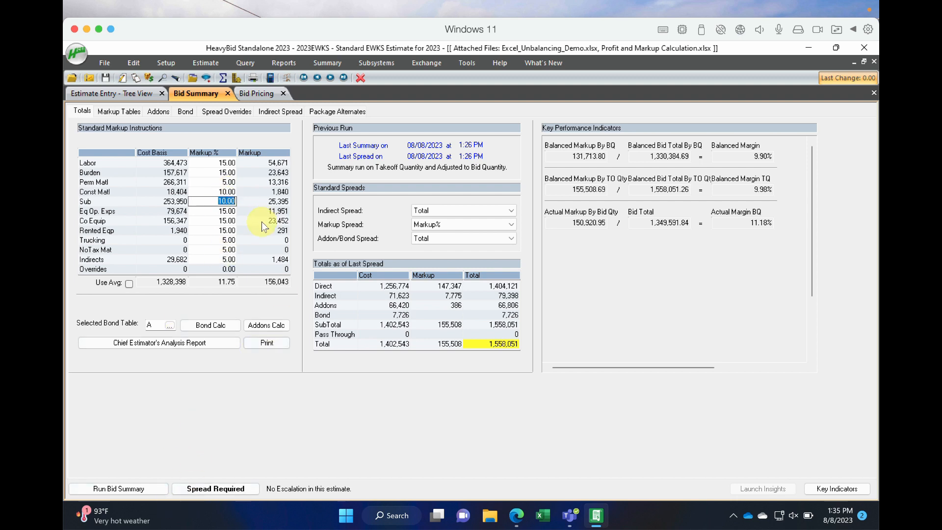
{"action": "left_click", "coordinate": [223, 162]}
{"action": "type", "text": "20"}
{"action": "key", "text": "Return"}
{"action": "type", "text": "20.00"}
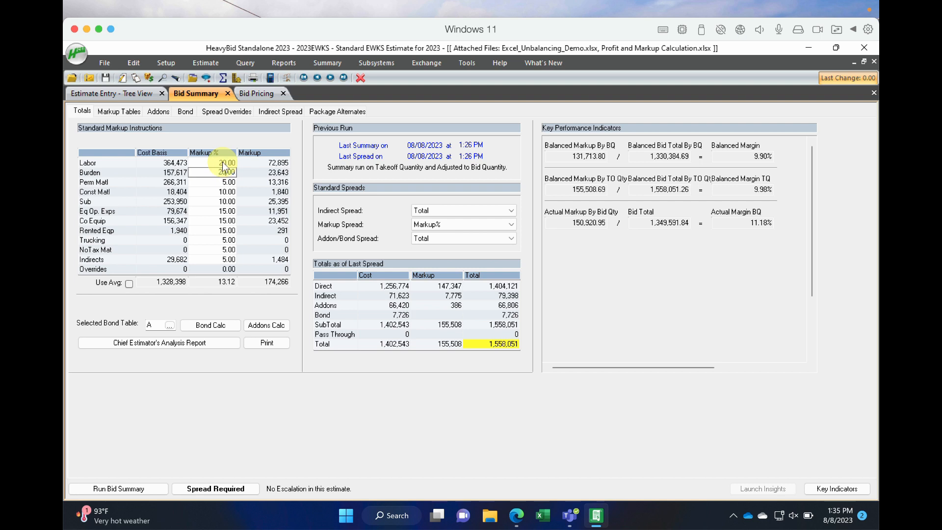
{"action": "key", "text": "Return"}
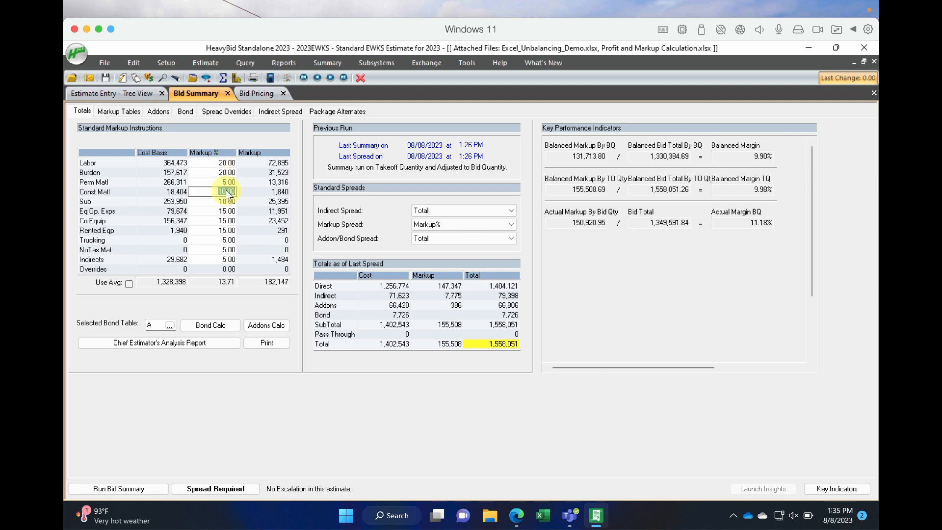
Run the spread and check the recalculated bid prices and indicators in Bid Pricing and on the Bid Summary
{"action": "left_click", "coordinate": [217, 487]}
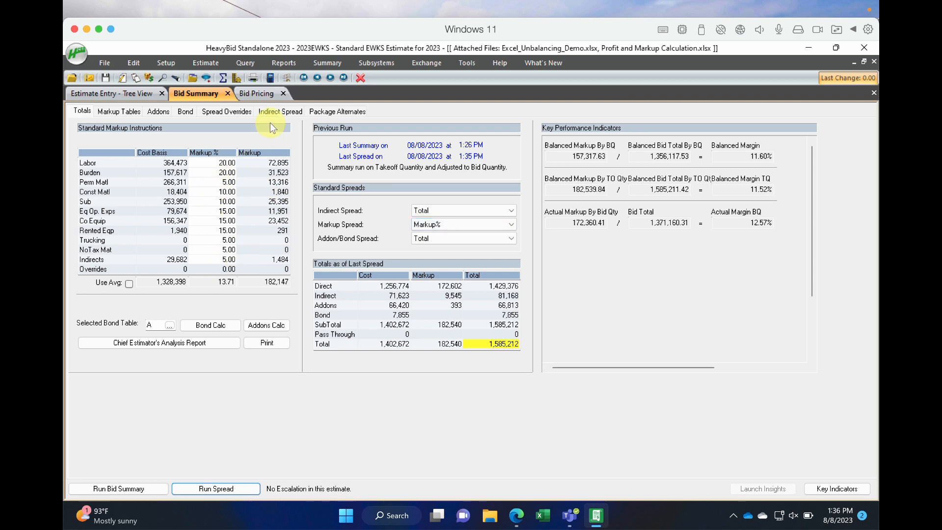
{"action": "left_click", "coordinate": [269, 95]}
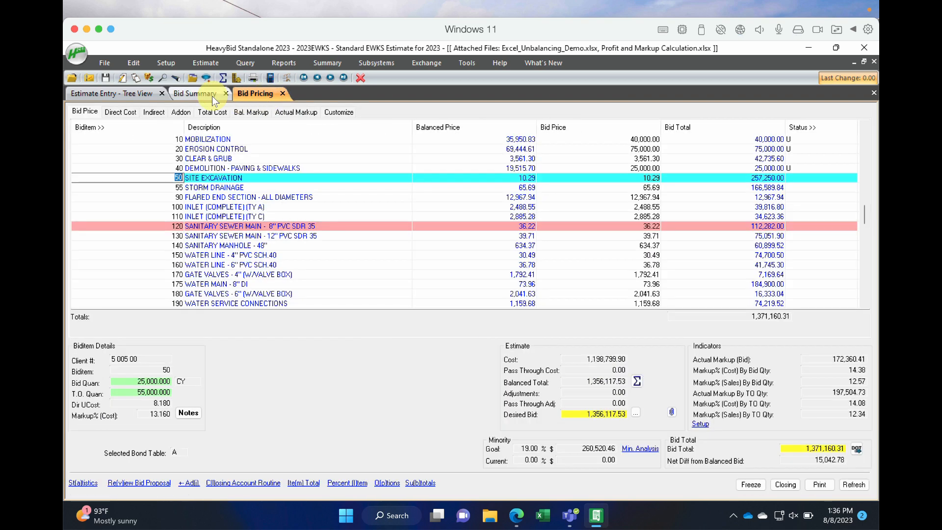
{"action": "left_click", "coordinate": [212, 95]}
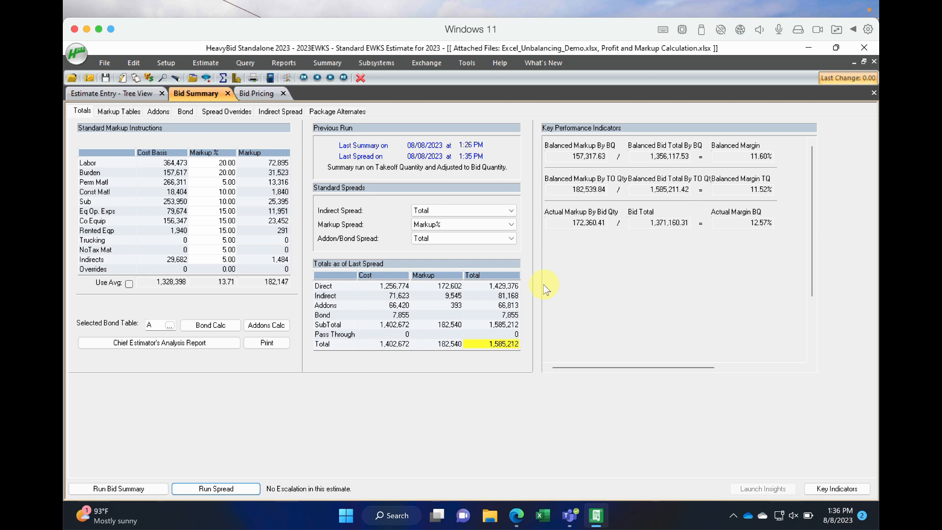
Create a new key indicator and assign Total Cost By Bid Qty as its left operand
{"action": "left_click", "coordinate": [833, 491]}
{"action": "left_click", "coordinate": [352, 323]}
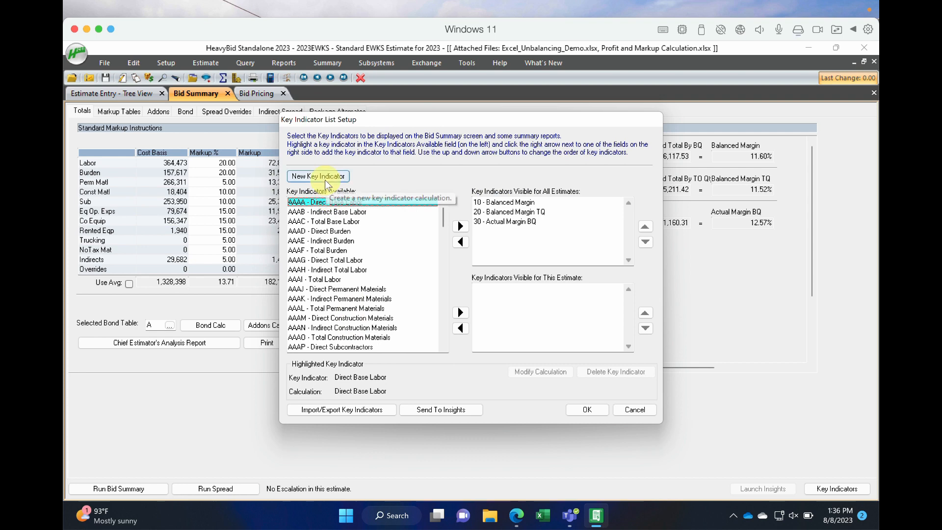
{"action": "left_click", "coordinate": [325, 182]}
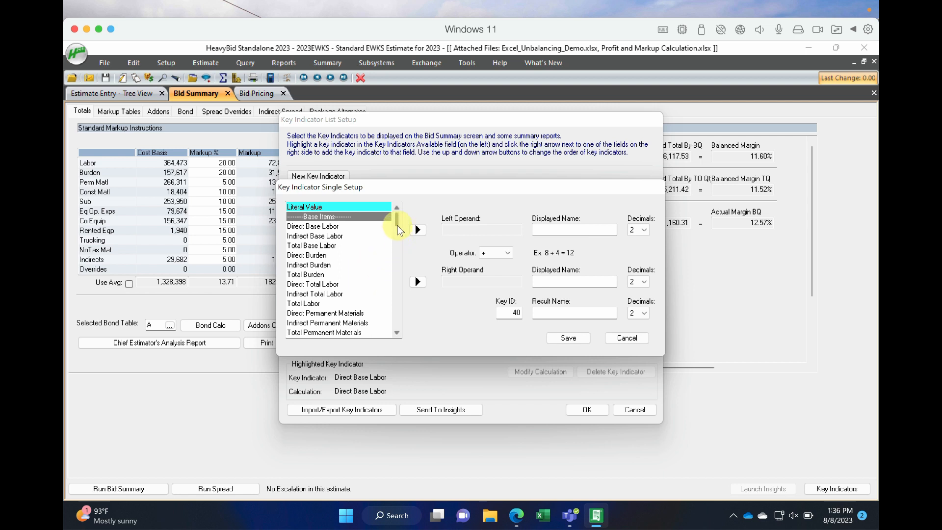
{"action": "left_click_drag", "start_coordinate": [397, 226], "coordinate": [368, 270]}
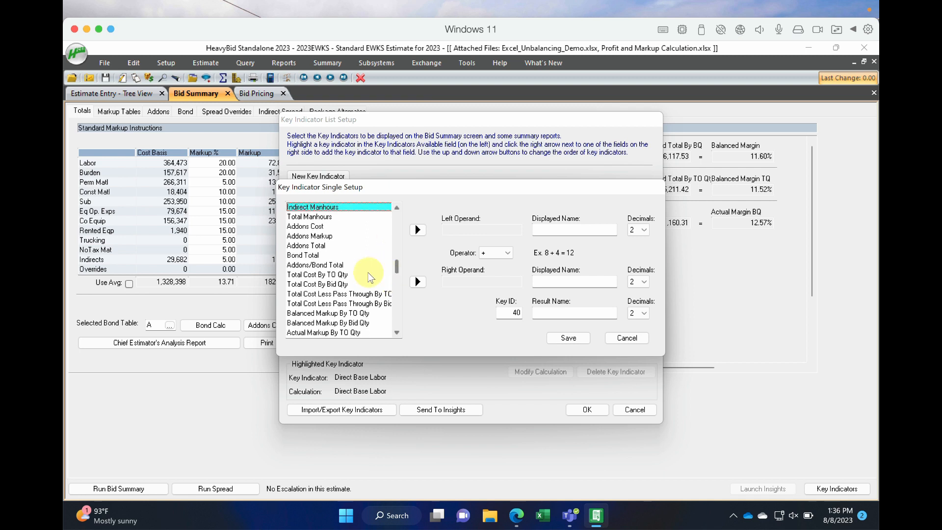
{"action": "left_click", "coordinate": [339, 284]}
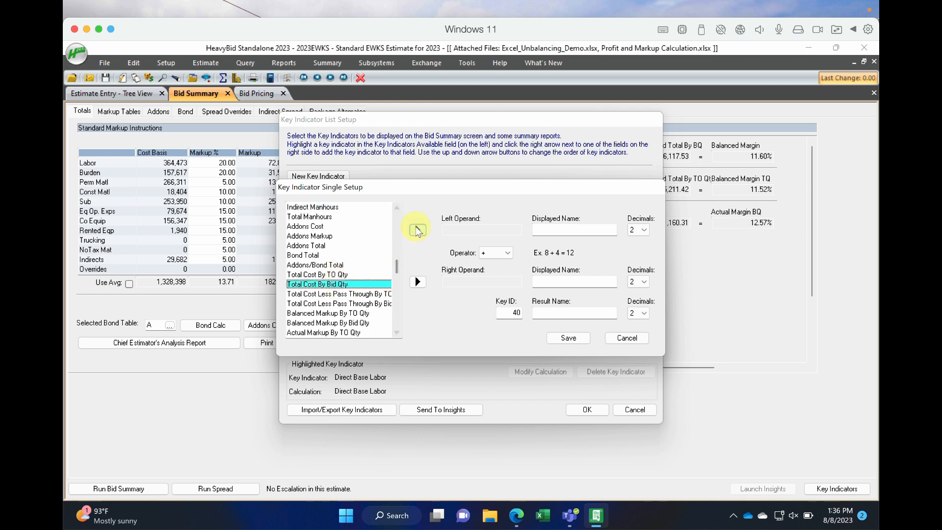
{"action": "left_click", "coordinate": [417, 230]}
Set the right operand to Total Equipment and the operator to subtraction
{"action": "left_click_drag", "start_coordinate": [395, 267], "coordinate": [395, 240]}
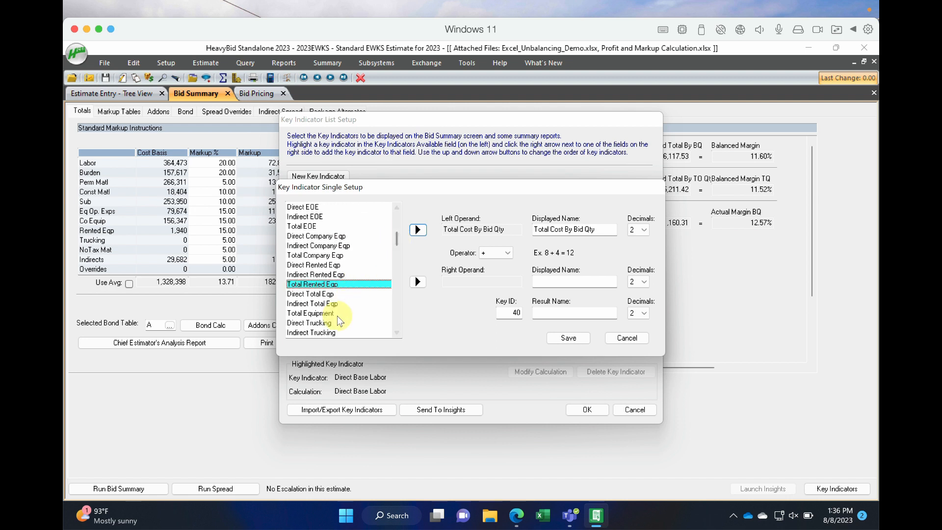
{"action": "left_click", "coordinate": [337, 314]}
{"action": "left_click", "coordinate": [419, 282]}
{"action": "left_click", "coordinate": [508, 252]}
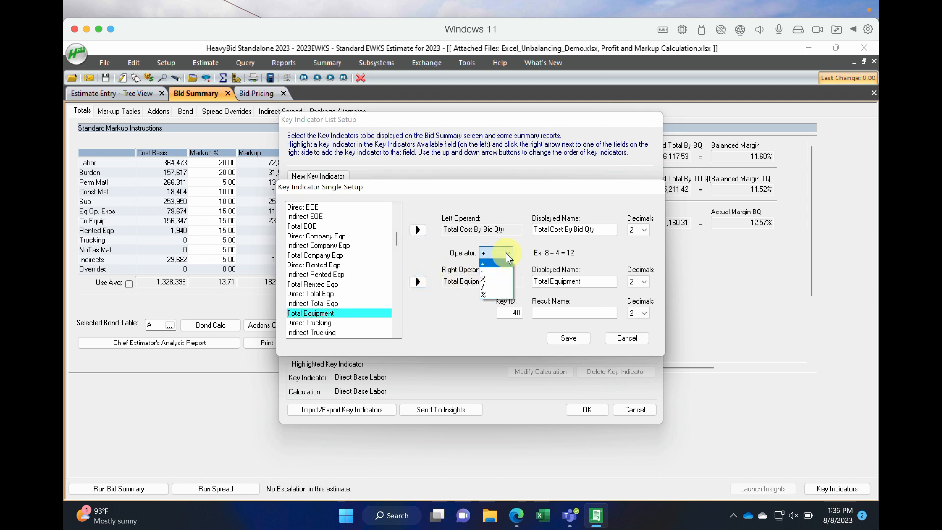
{"action": "left_click", "coordinate": [502, 276]}
Name the result "Cost less Equipment BQ", save the indicator and make it visible for all estimates
{"action": "left_click", "coordinate": [583, 314]}
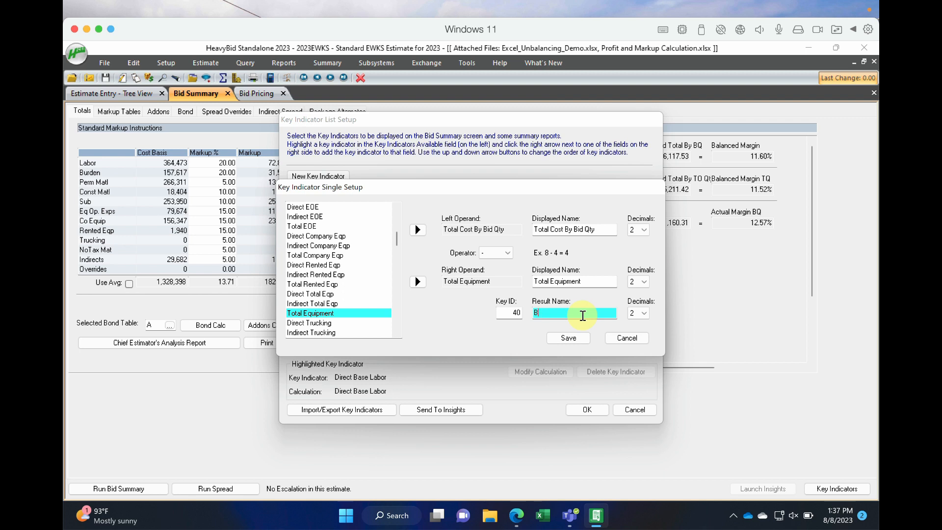
{"action": "type", "text": "ss Equipment BQ"}
{"action": "left_click", "coordinate": [567, 338]}
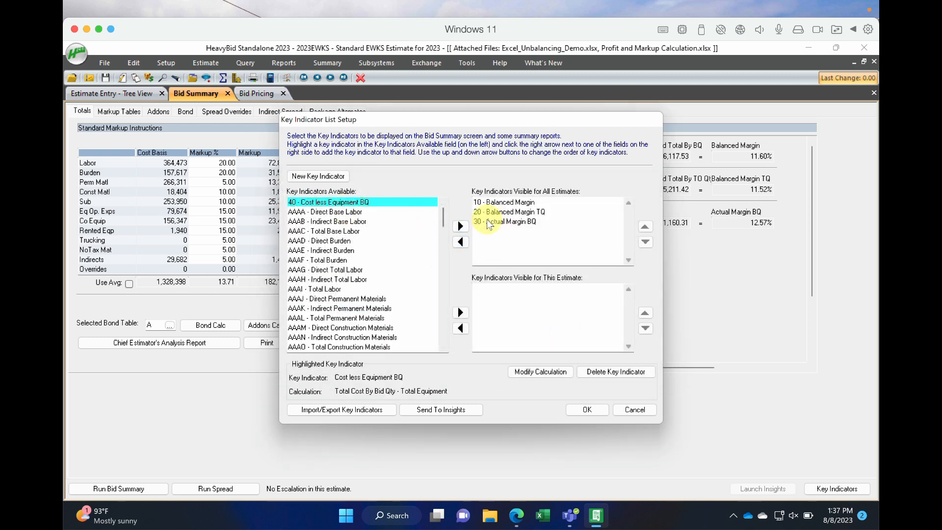
{"action": "left_click", "coordinate": [461, 224]}
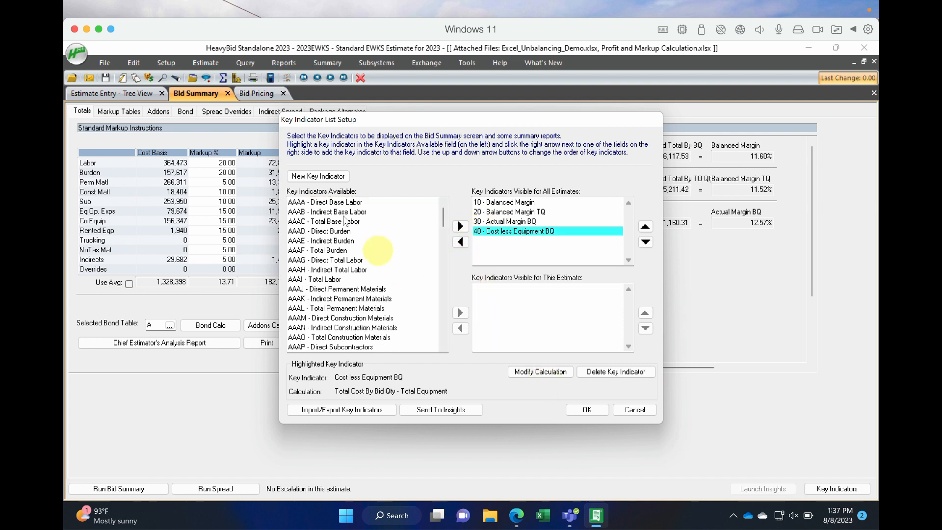
Create a new key indicator and assign Balanced Markup By Bid Qty as its left operand
{"action": "left_click", "coordinate": [321, 178]}
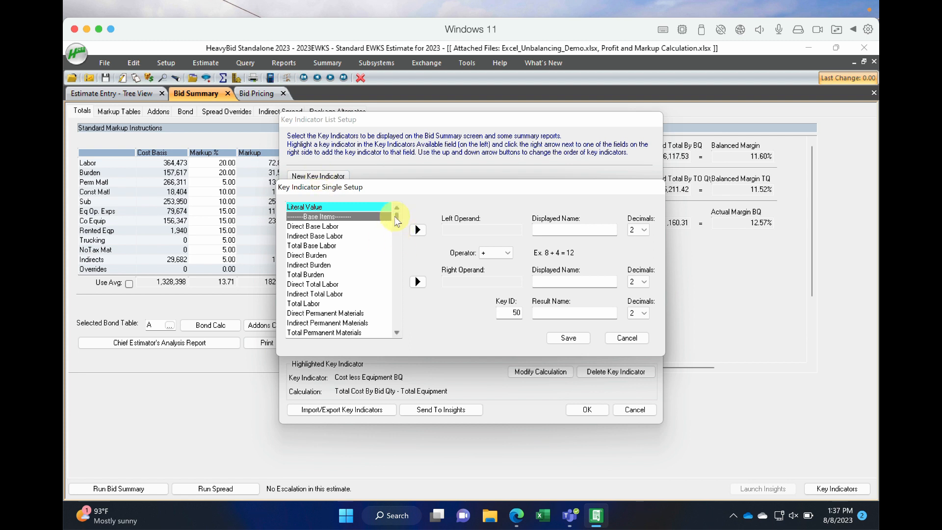
{"action": "left_click_drag", "start_coordinate": [398, 221], "coordinate": [397, 270]}
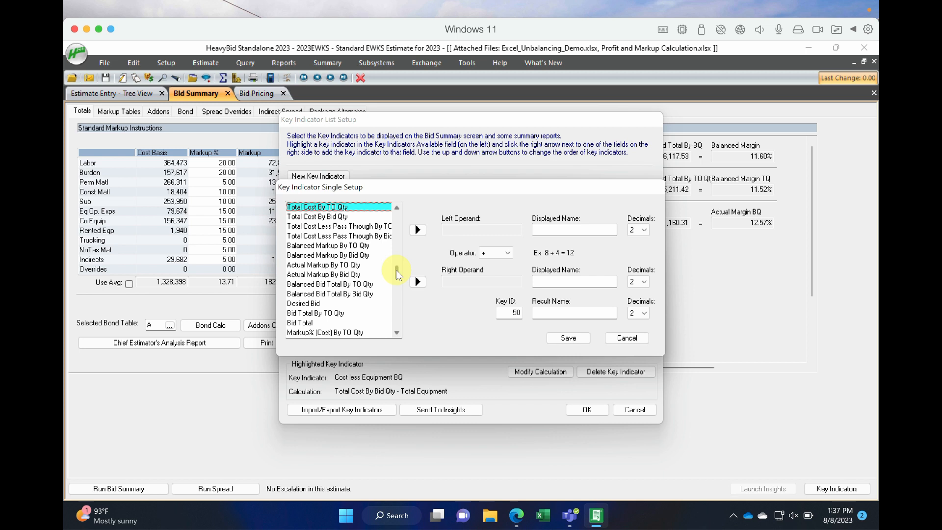
{"action": "left_click_drag", "start_coordinate": [398, 275], "coordinate": [396, 276]}
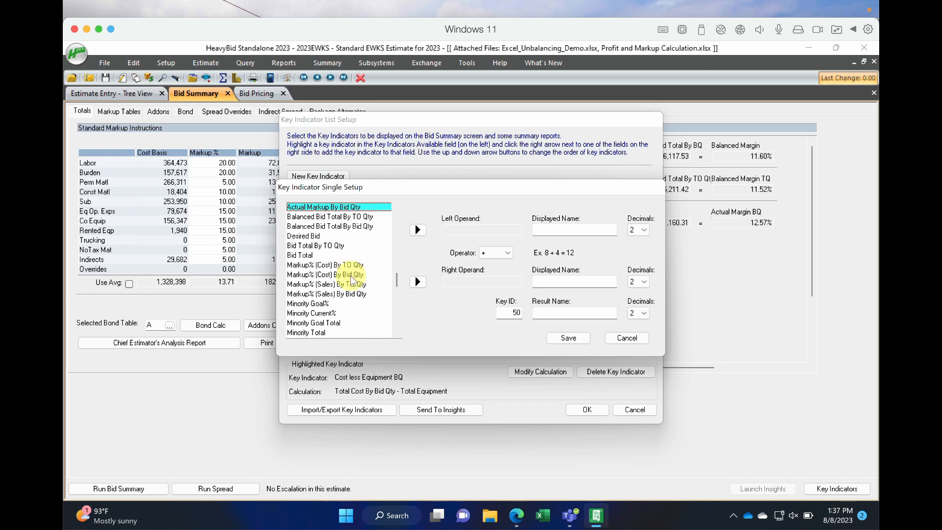
{"action": "key", "text": "Up"}
{"action": "key", "text": "Up"}
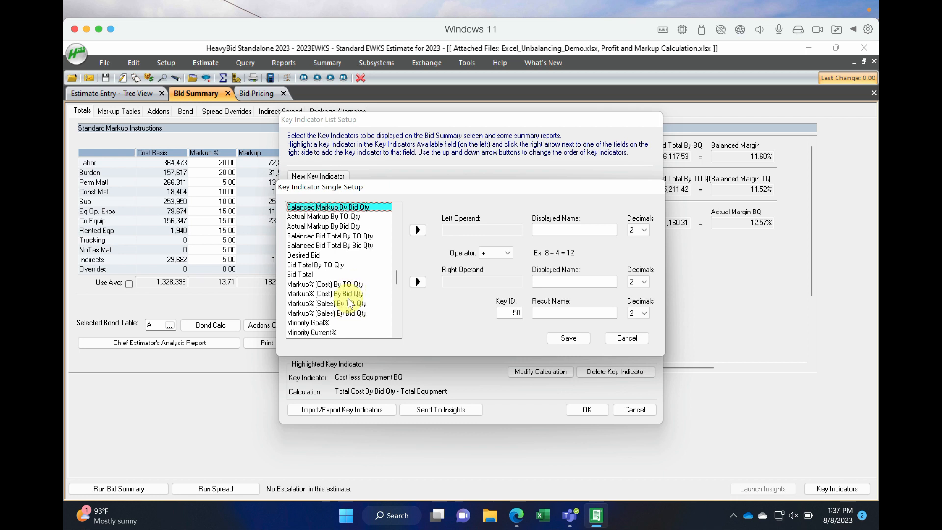
{"action": "key", "text": "Up"}
{"action": "key", "text": "Up"}
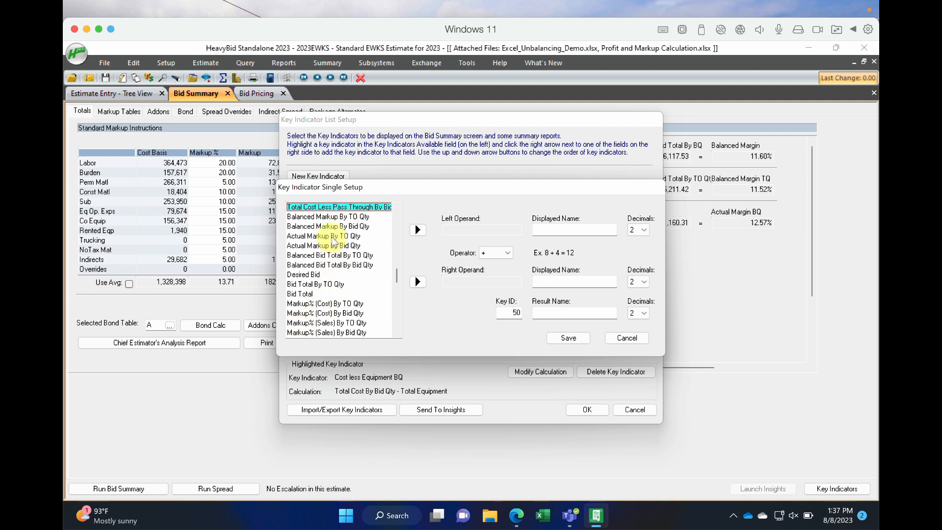
{"action": "left_click", "coordinate": [335, 245]}
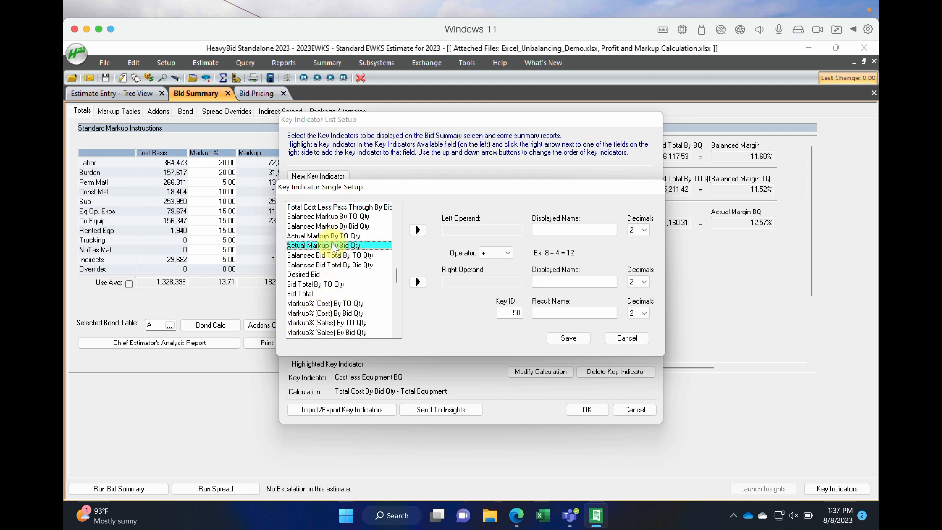
{"action": "left_click", "coordinate": [356, 227]}
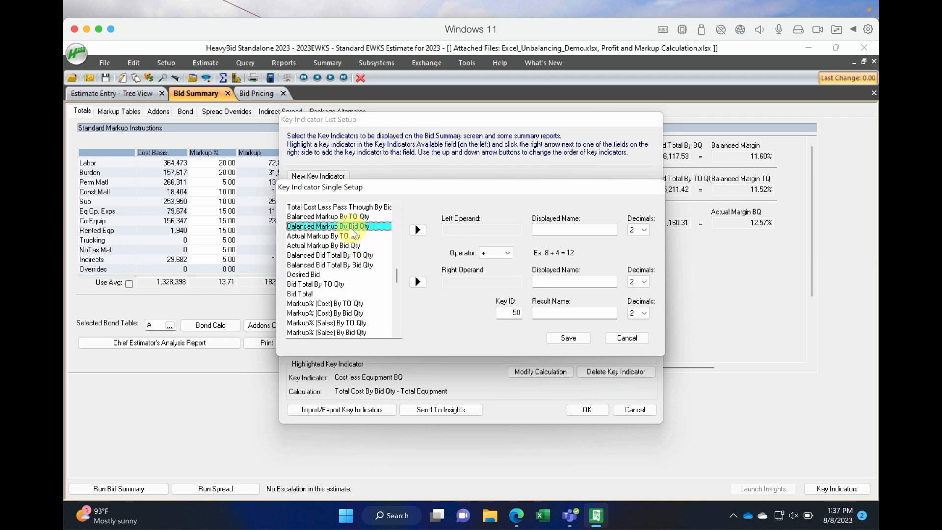
{"action": "left_click", "coordinate": [418, 229]}
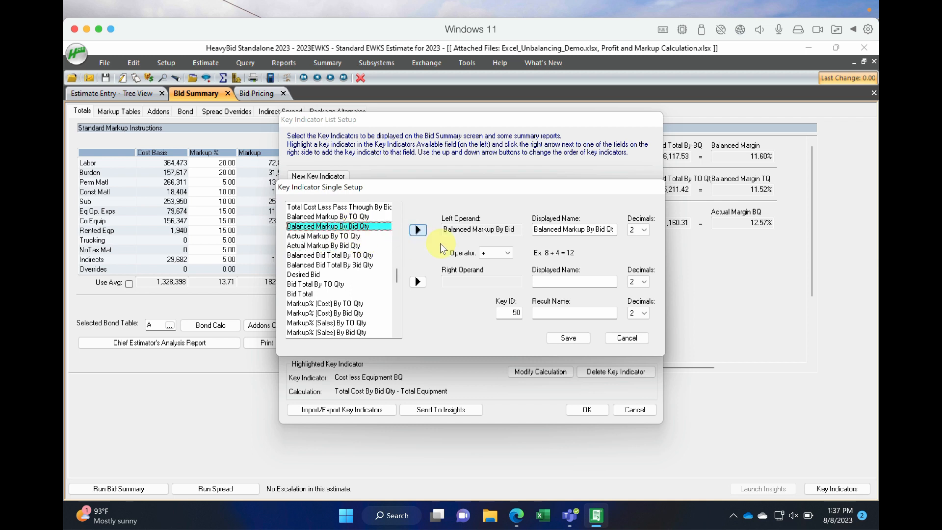
Set the operator to % and assign key indicator 40 - Cost less Equipment BQ as the right operand
{"action": "left_click", "coordinate": [509, 253]}
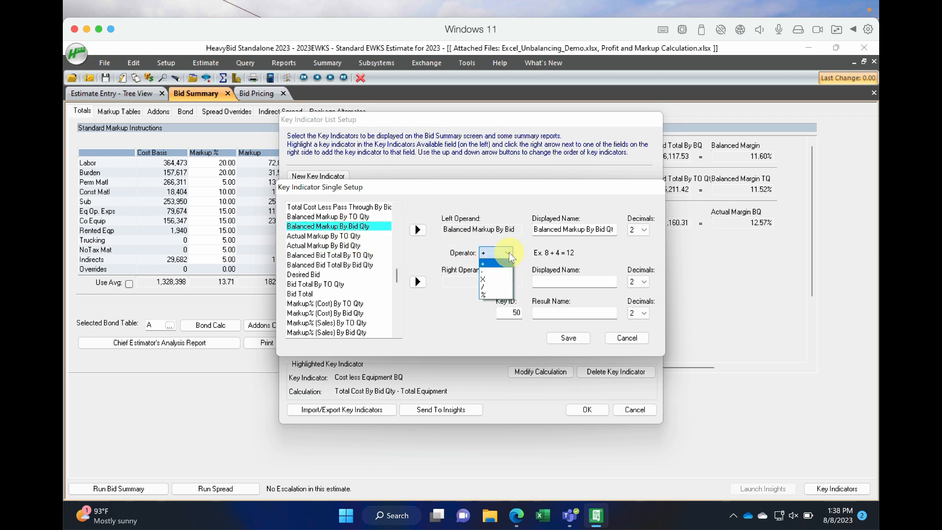
{"action": "left_click", "coordinate": [491, 295]}
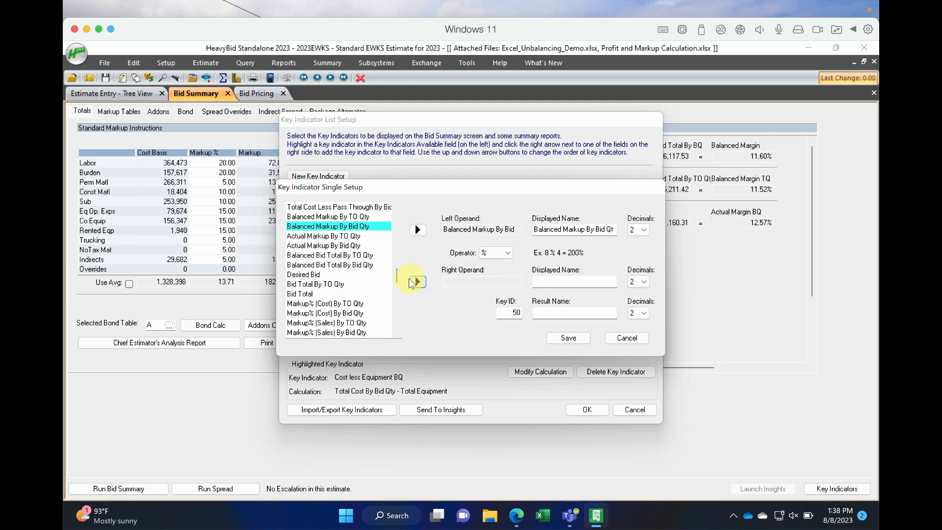
{"action": "left_click_drag", "start_coordinate": [396, 275], "coordinate": [394, 336]}
{"action": "left_click", "coordinate": [351, 333]}
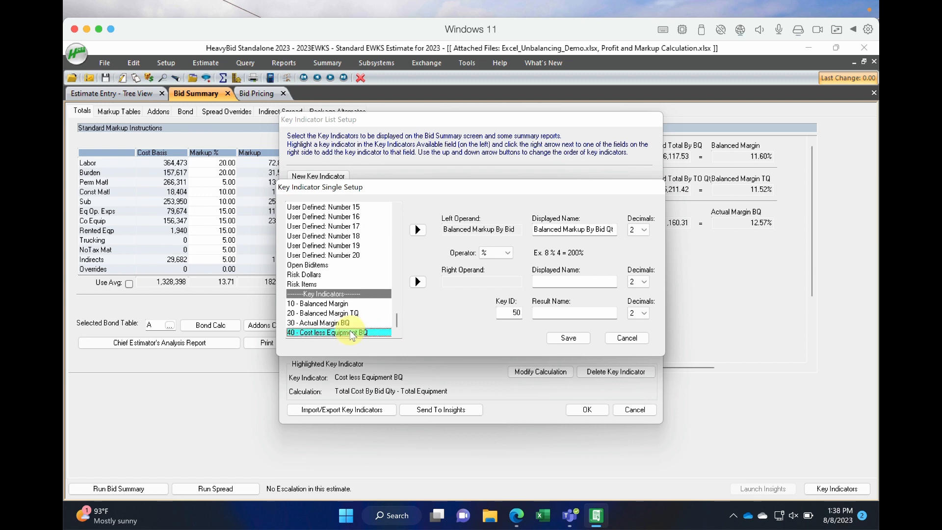
{"action": "left_click", "coordinate": [418, 282]}
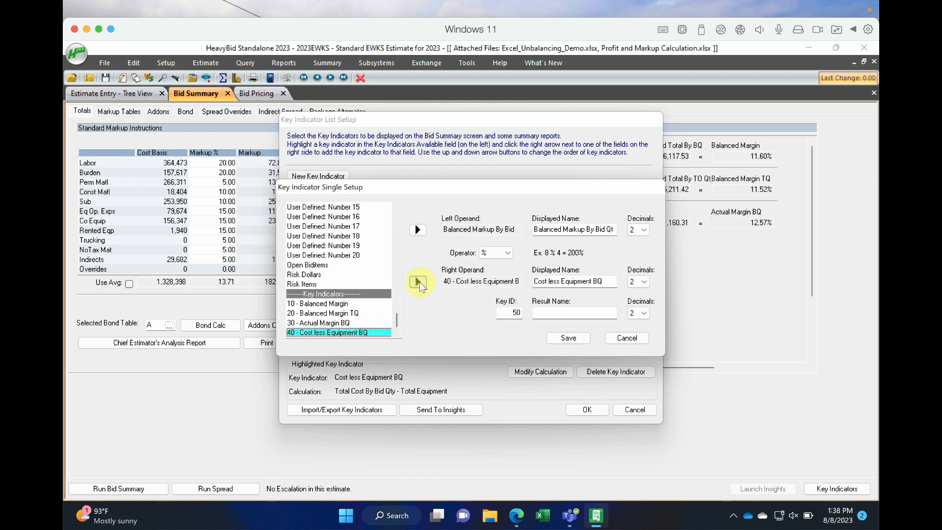
Change the left operand's displayed name to "Balanced Markup By BQ" and save the indicator with the result name "Markup less Equipment Cost"
{"action": "left_click", "coordinate": [597, 230]}
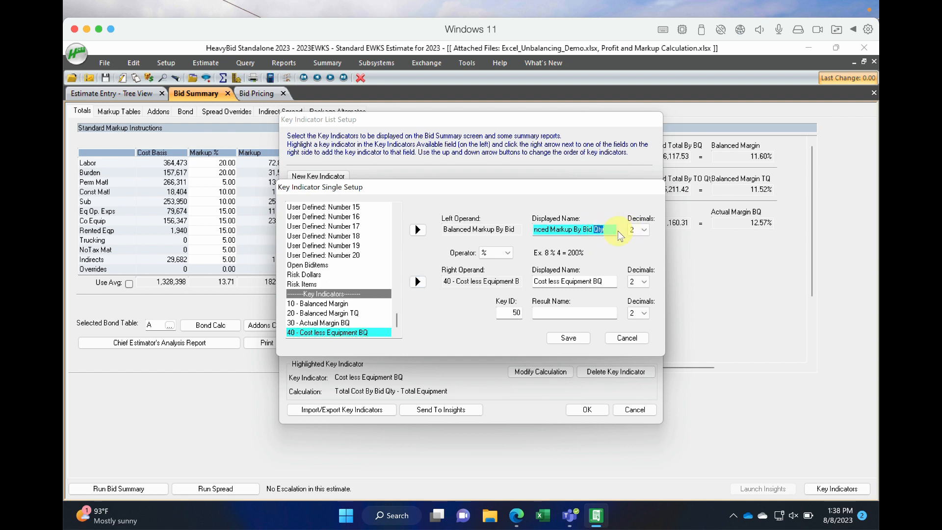
{"action": "key", "text": "BackSpace"}
{"action": "key", "text": "BackSpace"}
{"action": "key", "text": "BackSpace"}
{"action": "key", "text": "BackSpace"}
{"action": "type", "text": "Q"}
{"action": "left_click", "coordinate": [571, 314]}
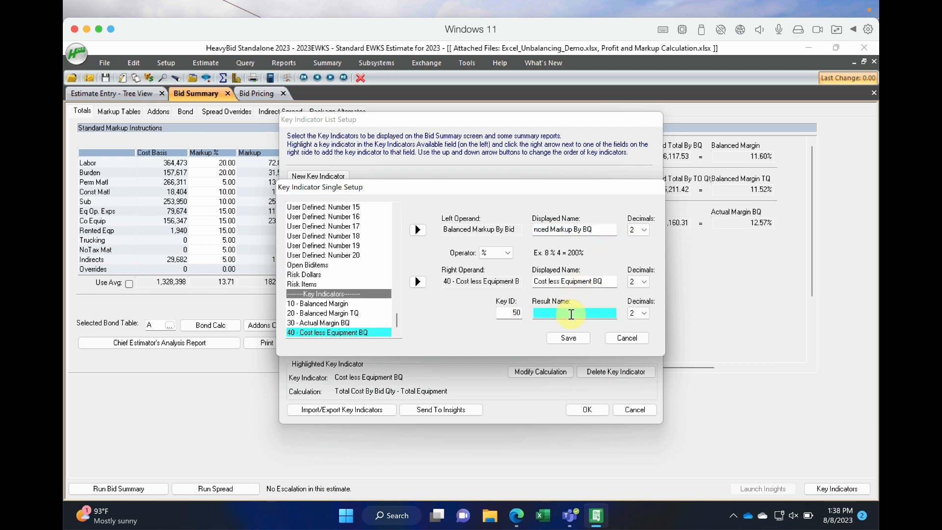
{"action": "type", "text": "Markup less Equipment Cost"}
{"action": "left_click", "coordinate": [570, 344]}
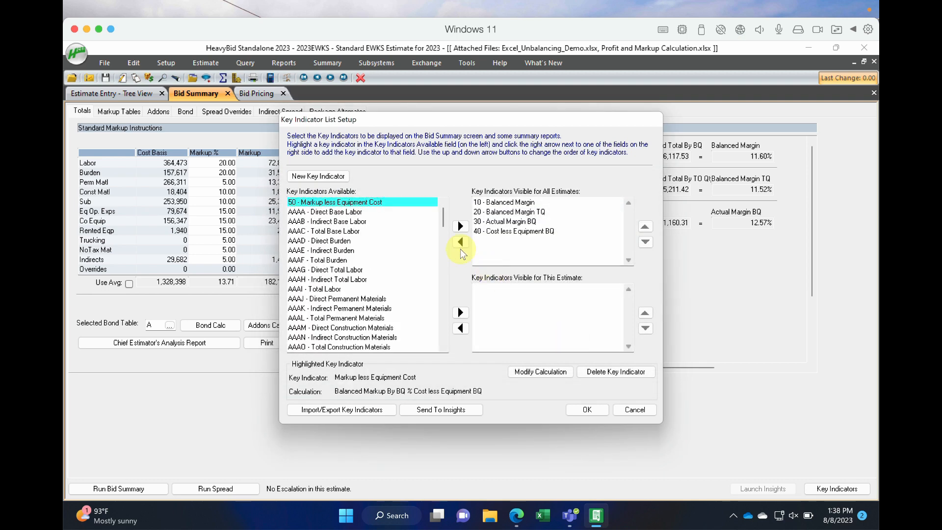
Make the Markup less Equipment Cost indicator visible for all estimates and return to the Bid Summary totals
{"action": "left_click", "coordinate": [461, 227]}
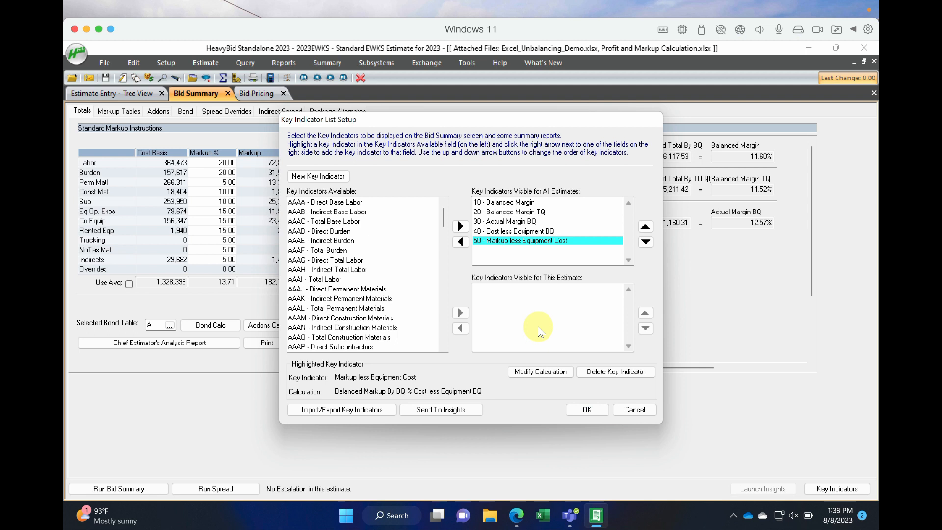
{"action": "left_click", "coordinate": [587, 410]}
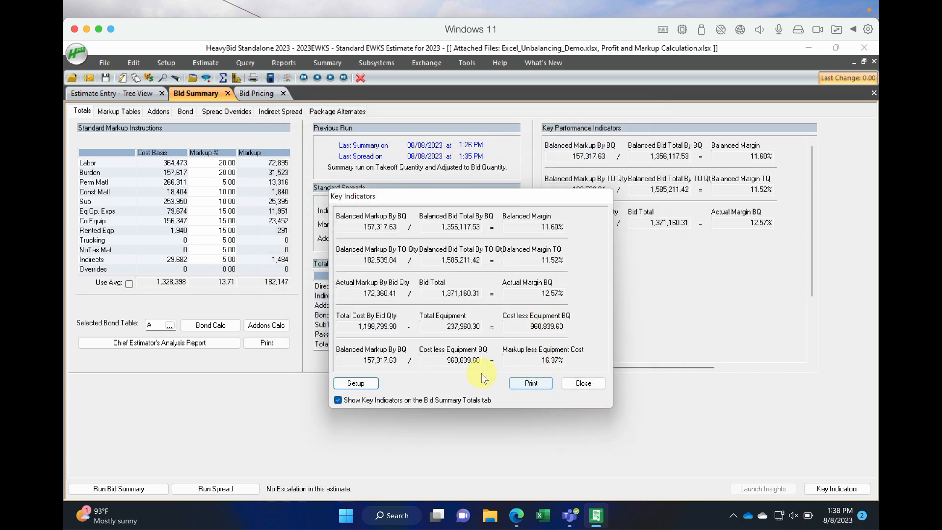
{"action": "left_click", "coordinate": [572, 383]}
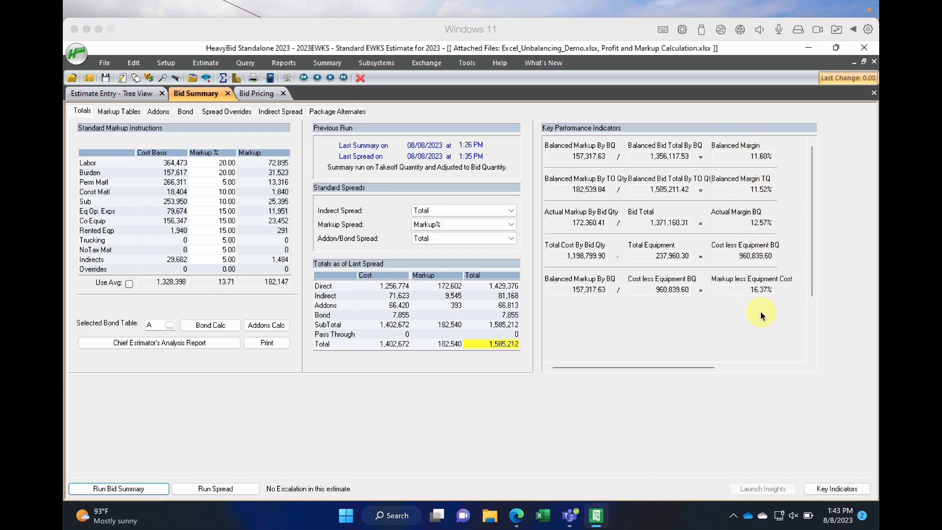
Review the key indicator list setup from the Bid Summary and leave it without making changes
{"action": "left_click", "coordinate": [836, 492]}
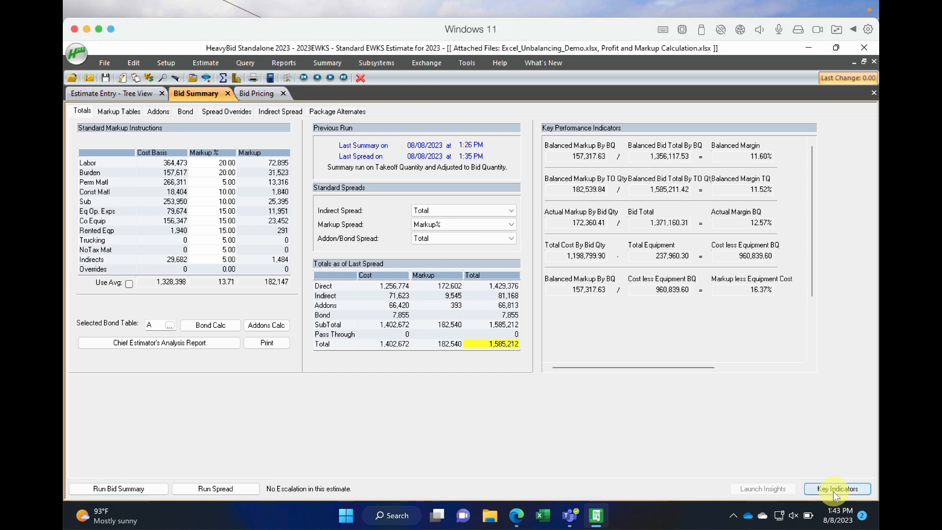
{"action": "left_click", "coordinate": [367, 353]}
{"action": "left_click", "coordinate": [367, 353]}
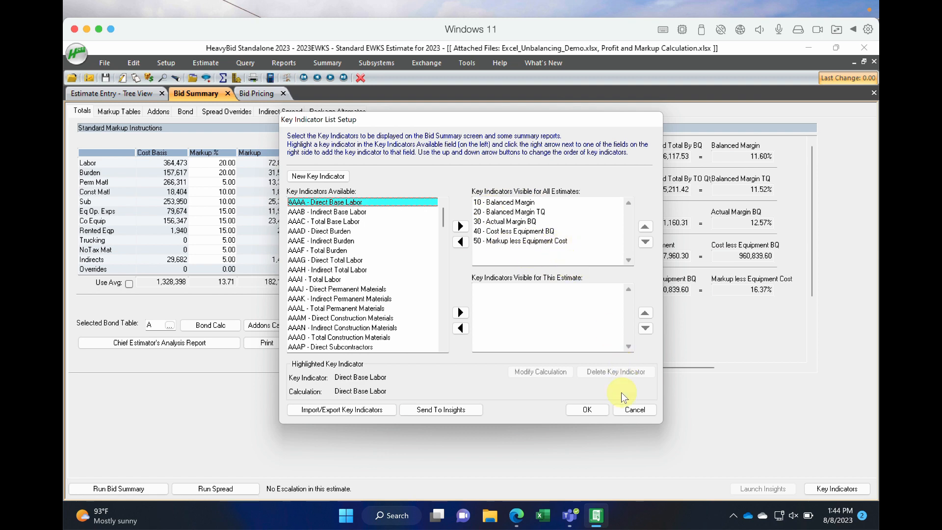
{"action": "left_click", "coordinate": [634, 410]}
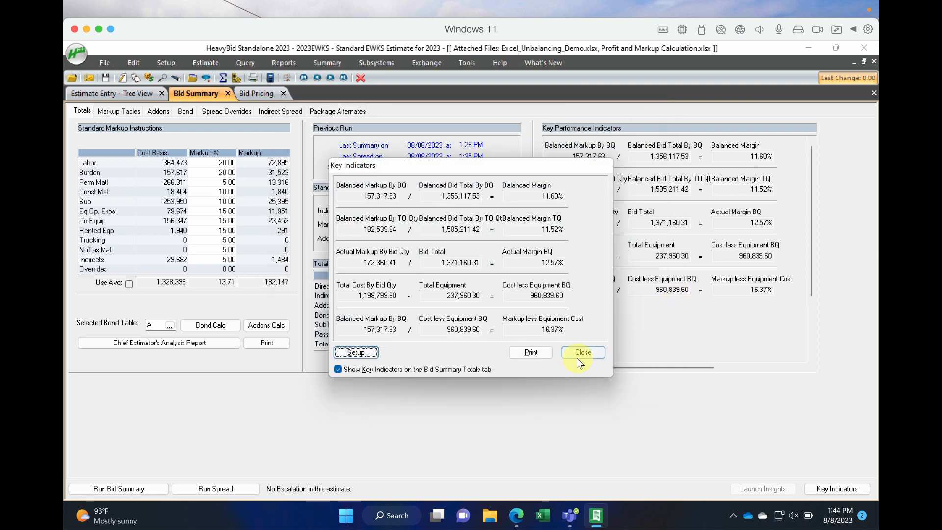
{"action": "left_click", "coordinate": [581, 354]}
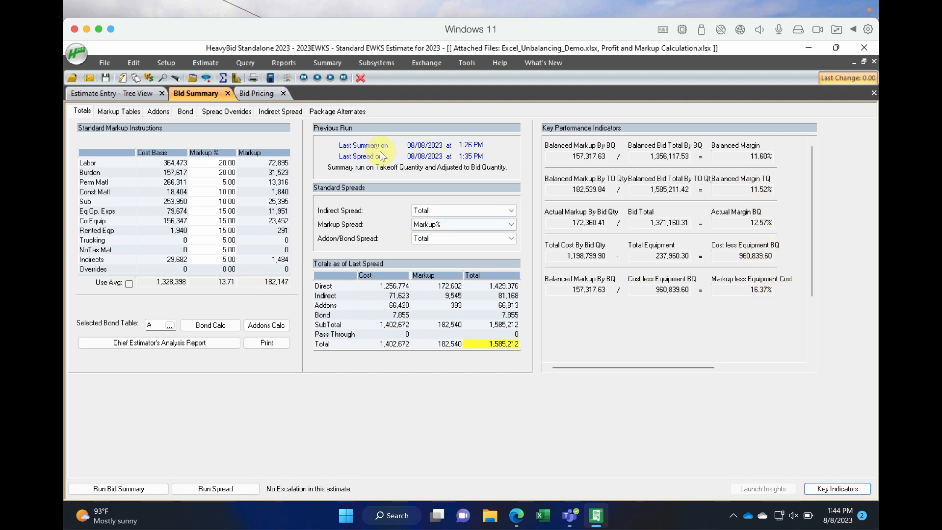
In the Bid Pricing indicators setup, change the short name of Markup% (Sales) By Bid Qty to "Margin BQ"
{"action": "left_click", "coordinate": [256, 94]}
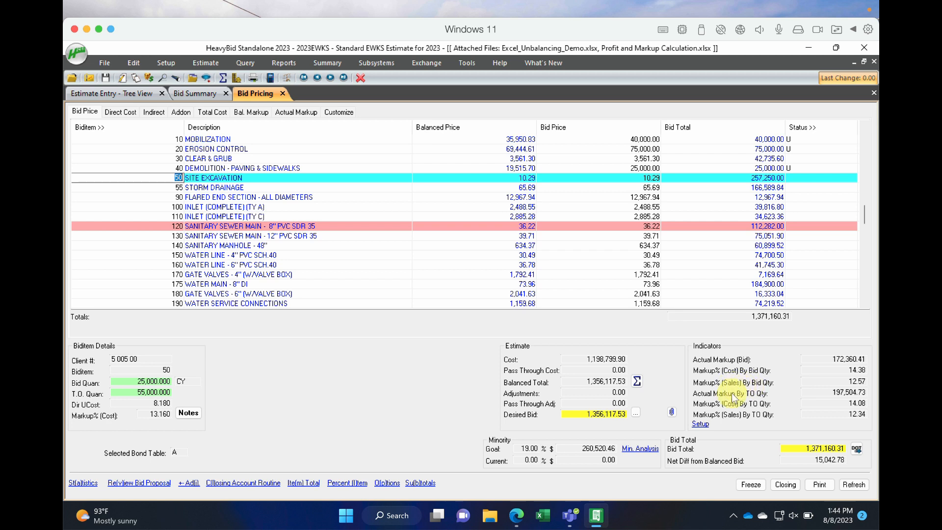
{"action": "left_click", "coordinate": [703, 425]}
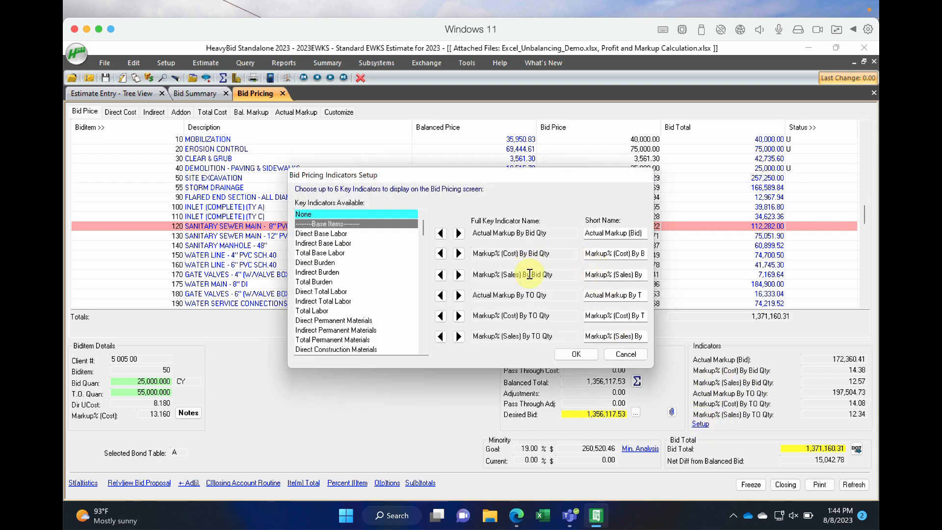
{"action": "left_click", "coordinate": [587, 273]}
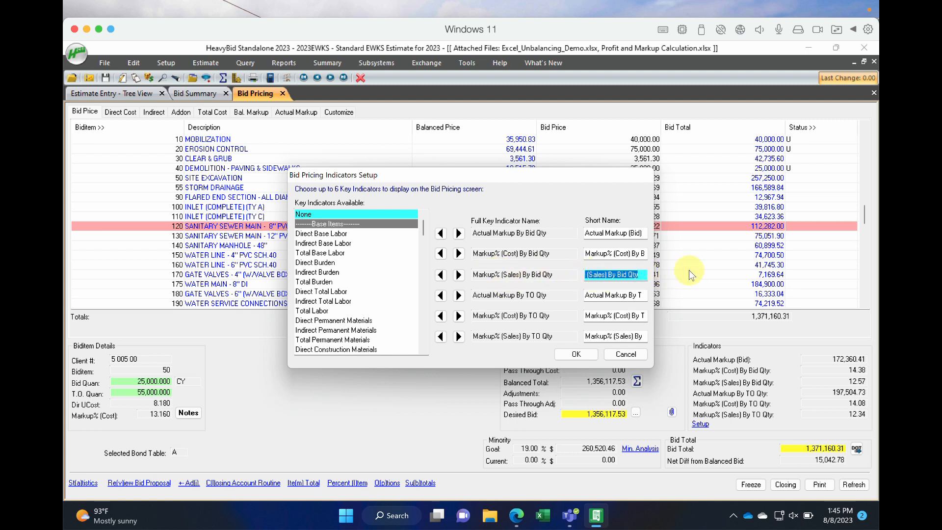
{"action": "key", "text": "BackSpace"}
{"action": "type", "text": "m"}
{"action": "key", "text": "BackSpace"}
{"action": "type", "text": "Margin"}
{"action": "type", "text": "BQ"}
{"action": "left_click", "coordinate": [587, 354]}
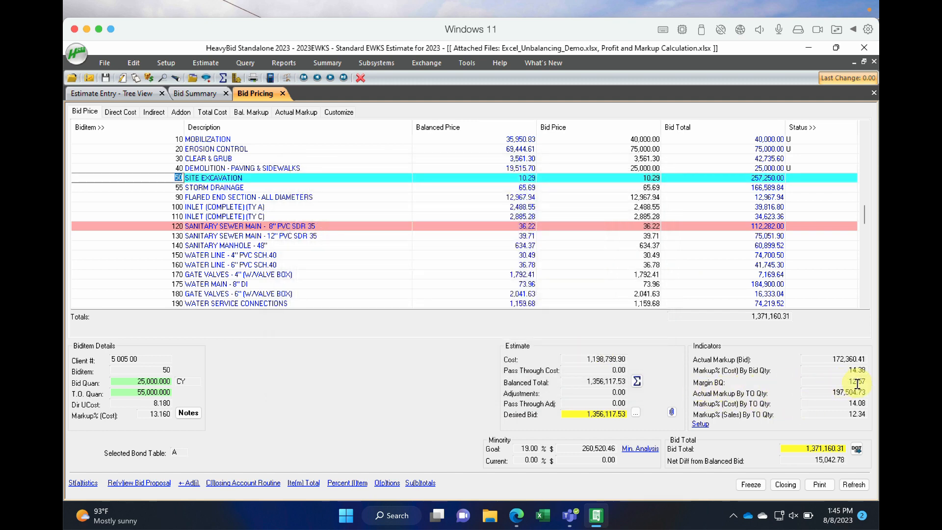
Replace the sixth Bid Pricing indicator, Markup% (Sales) By TO Qty, with 50 - Markup less Equipment Cost
{"action": "left_click", "coordinate": [701, 423]}
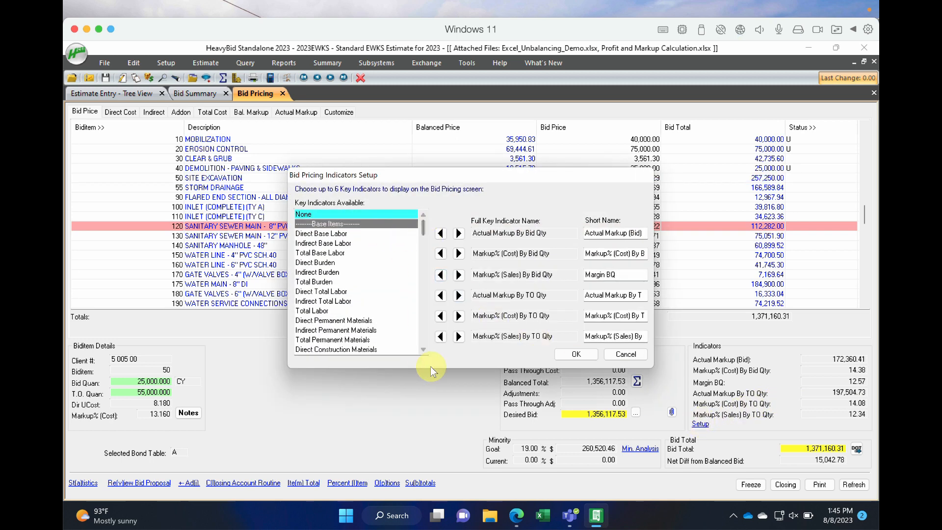
{"action": "left_click", "coordinate": [440, 337]}
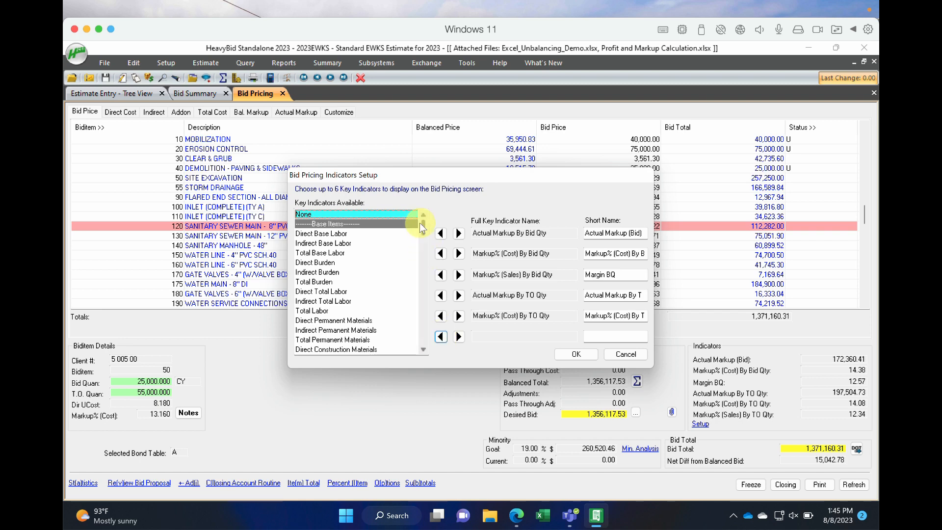
{"action": "left_click_drag", "start_coordinate": [422, 225], "coordinate": [420, 361]}
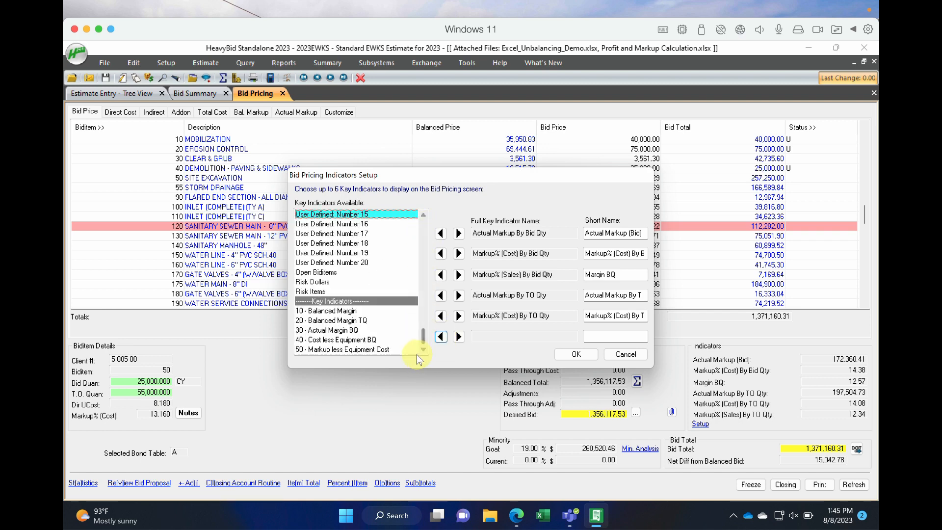
{"action": "left_click", "coordinate": [376, 349]}
{"action": "left_click", "coordinate": [458, 336]}
{"action": "left_click", "coordinate": [589, 355]}
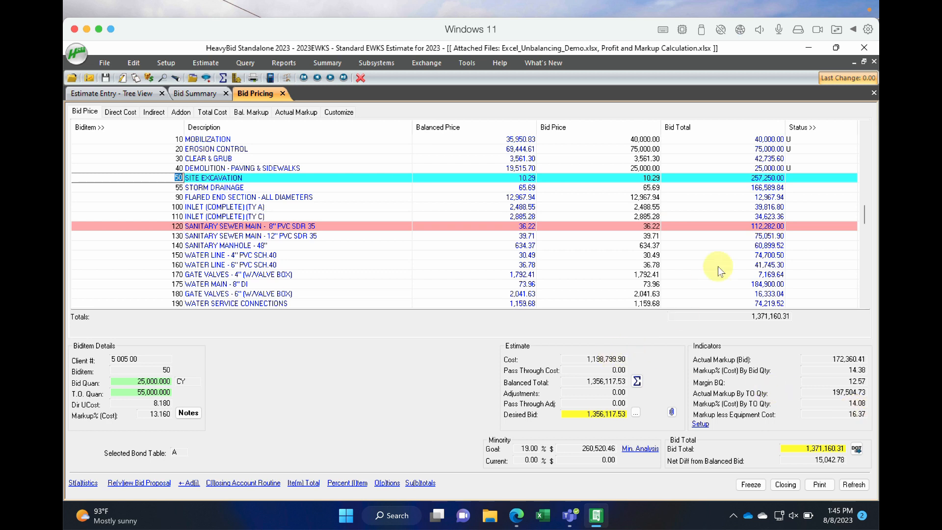
Open the bid price of biditem 55 Storm Drainage for editing
{"action": "left_click", "coordinate": [646, 189]}
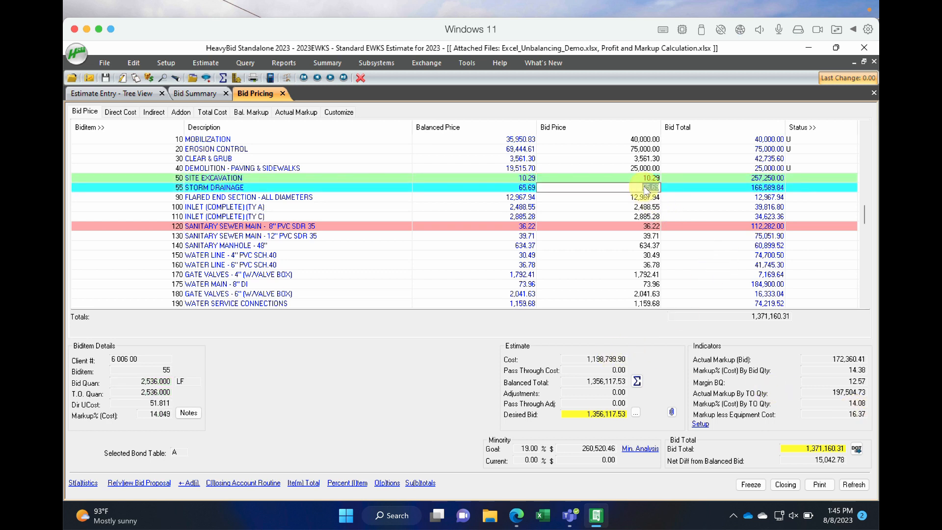